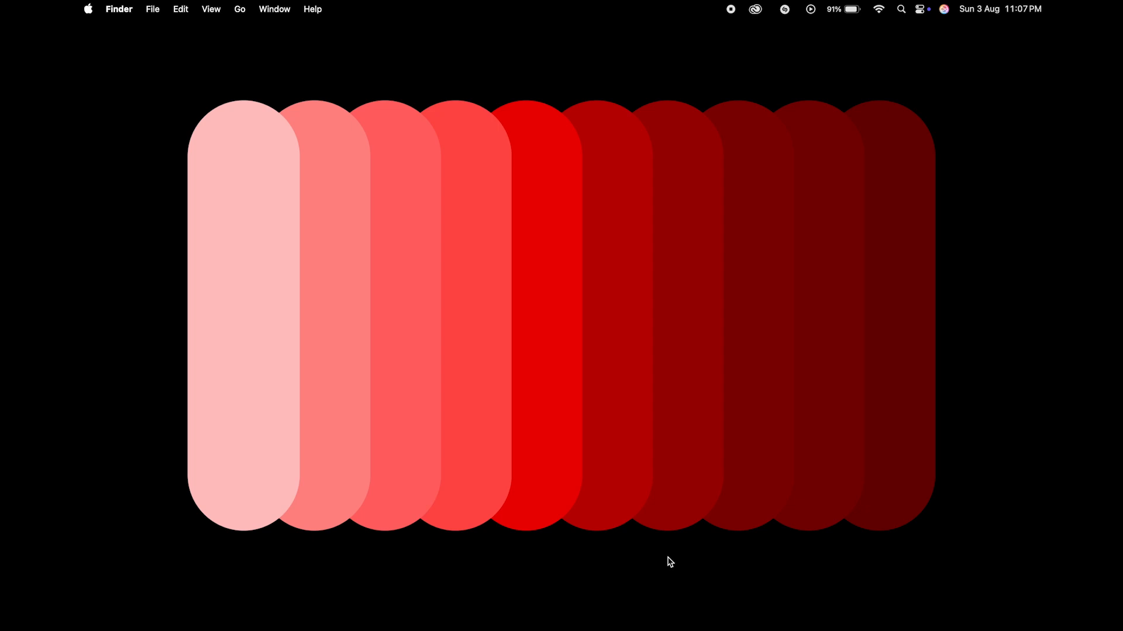
Step: Launch Adobe Lightroom Classic and bring its Develop view to the front
{"action": "key", "text": "super+space"}
{"action": "type", "text": "ligh"}
{"action": "key", "text": "Escape"}
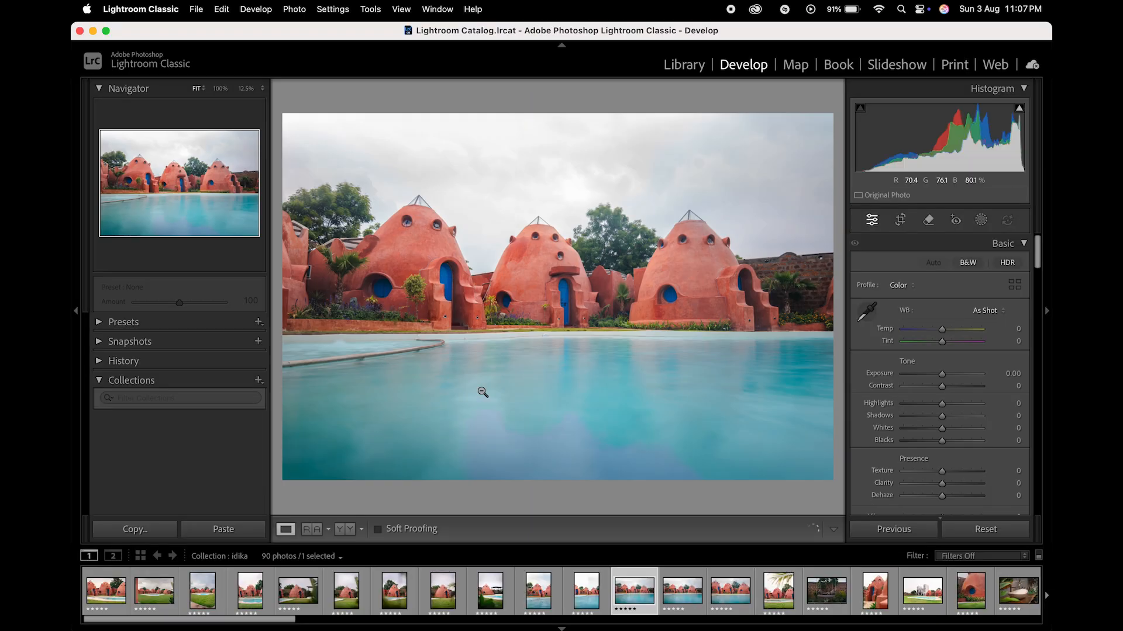
{"action": "left_click", "coordinate": [681, 592]}
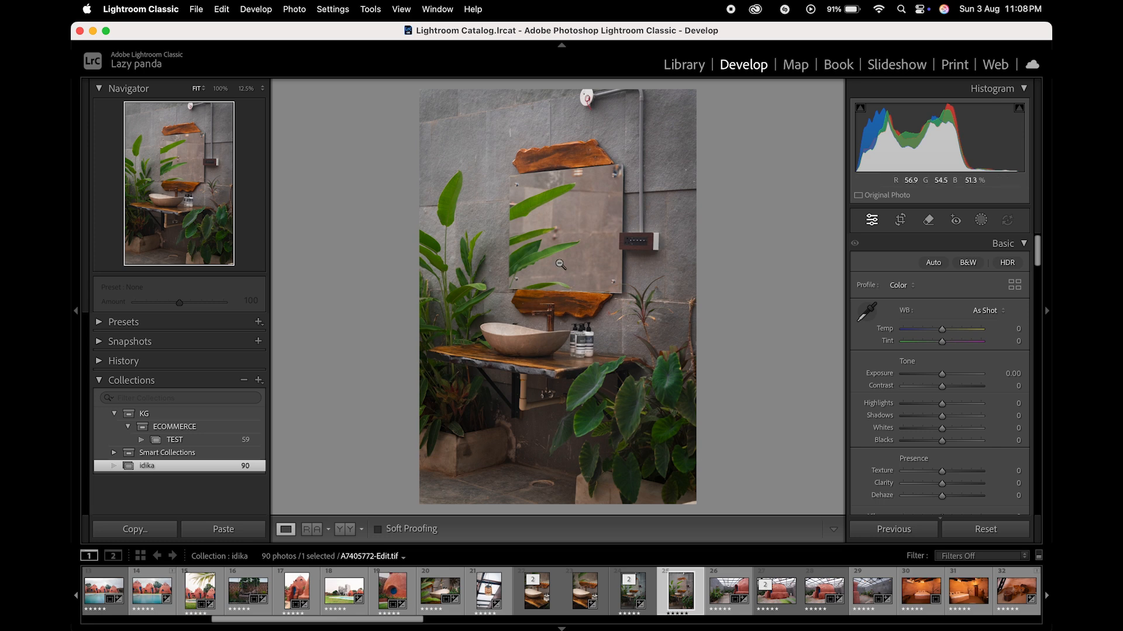
Step: Open the washbasin photo in the Dehancer Lightroom Plugin as a copy with Lightroom adjustments, using TIFF, sRGB and 16 bits/component
{"action": "left_click", "coordinate": [299, 10]}
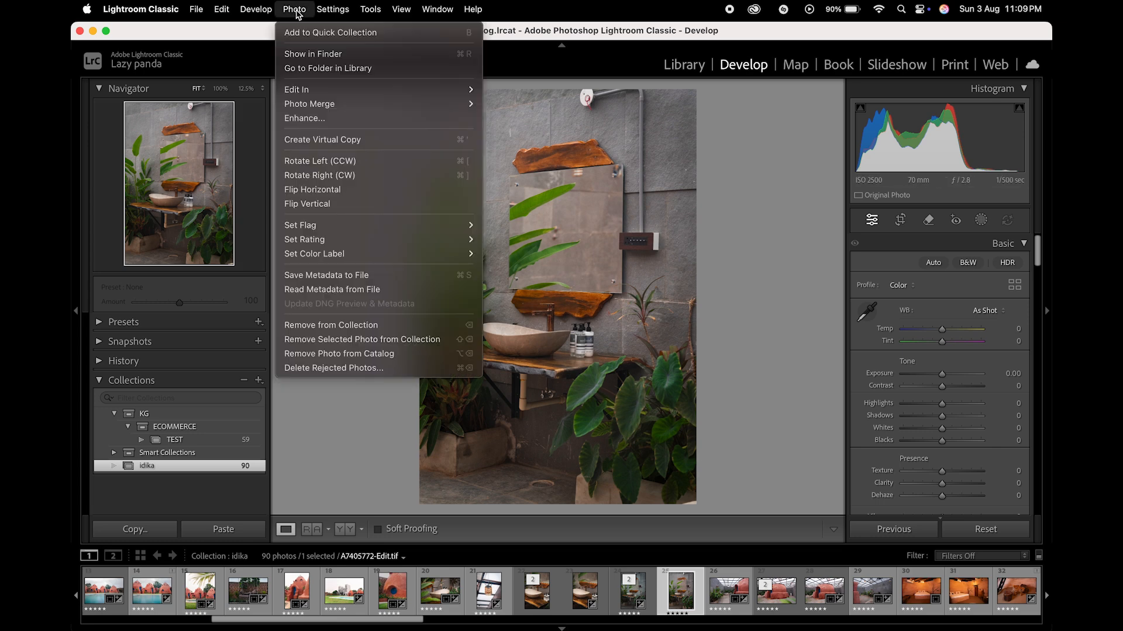
{"action": "mouse_move", "coordinate": [310, 90]}
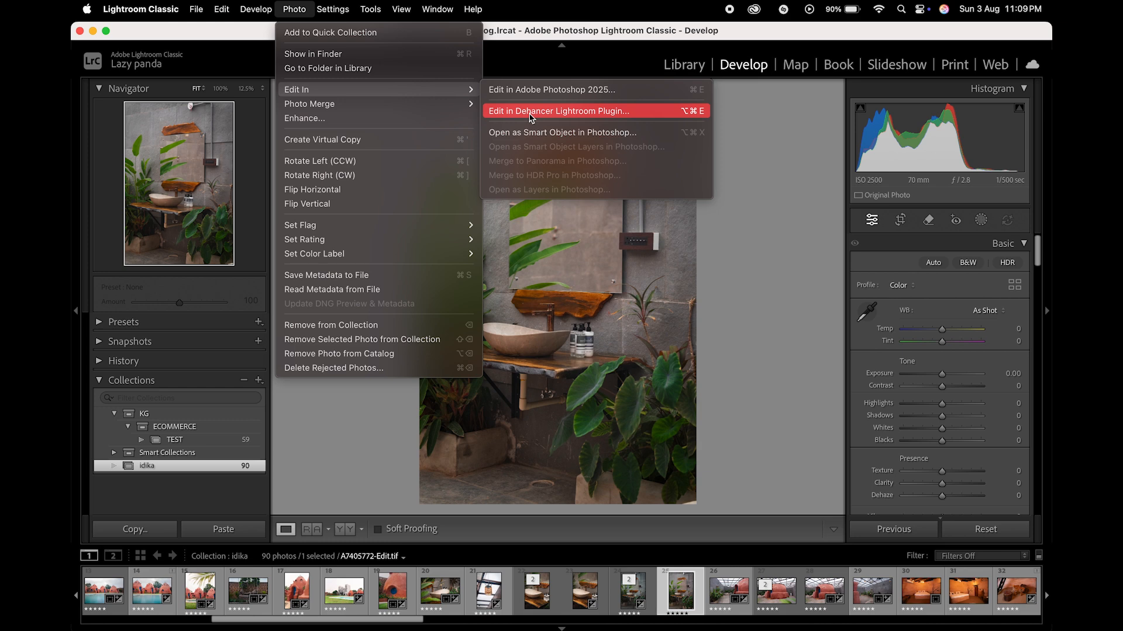
{"action": "left_click", "coordinate": [549, 111]}
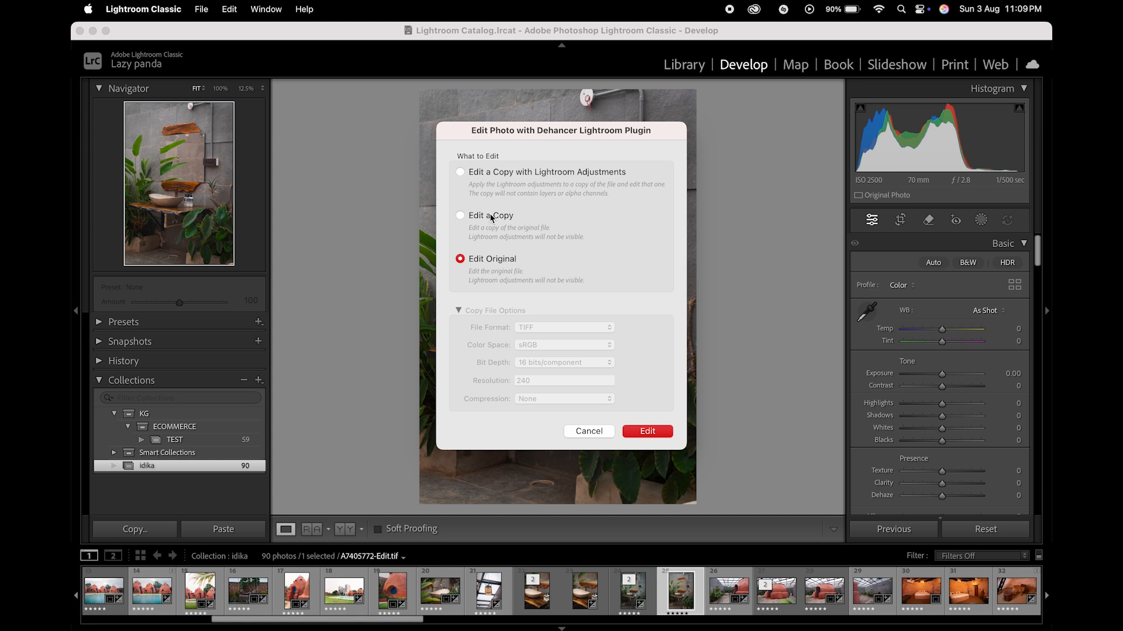
{"action": "left_click", "coordinate": [511, 173]}
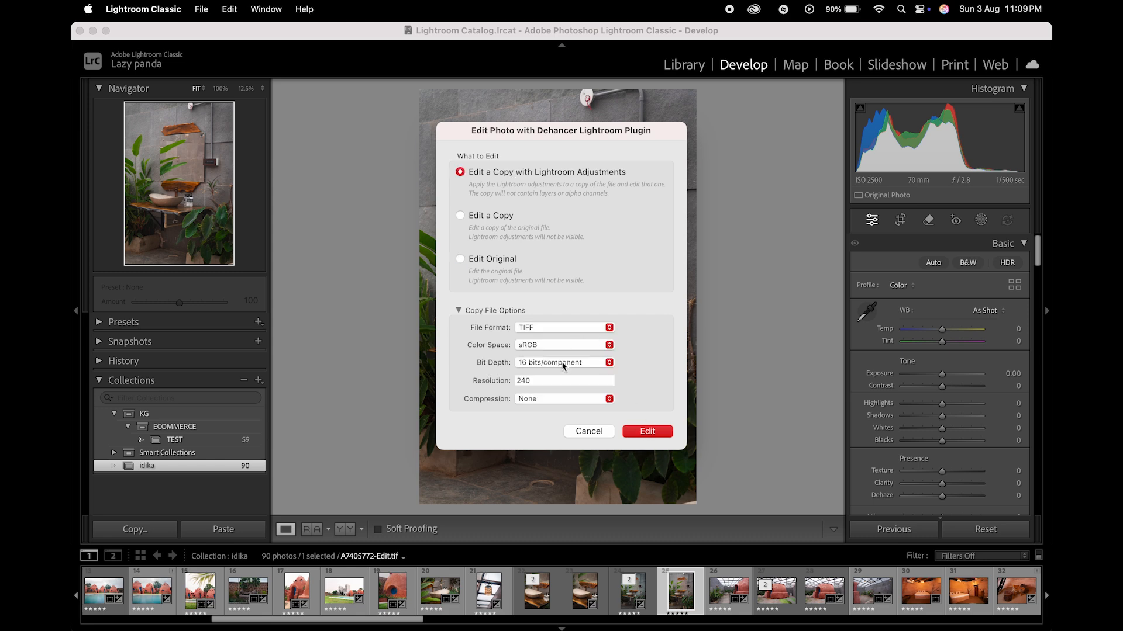
{"action": "left_click", "coordinate": [646, 431]}
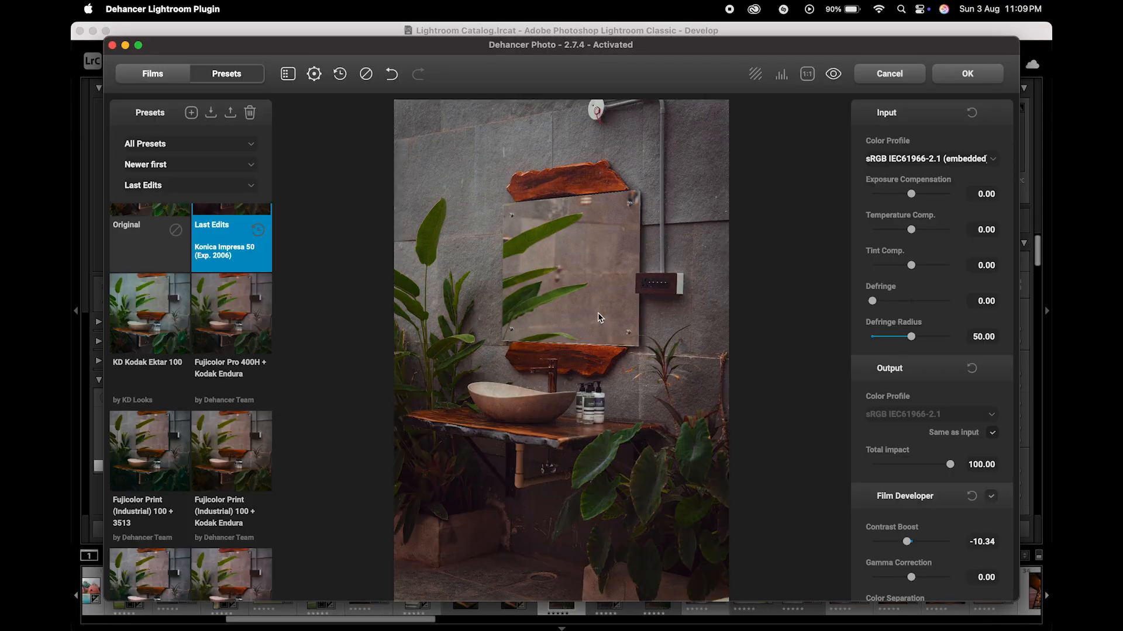
Step: Reset the look to the Original preset and enable the Film Profile with Kodak Ektar 100
{"action": "scroll", "coordinate": [251, 334], "scroll_direction": "up", "scroll_amount": 3}
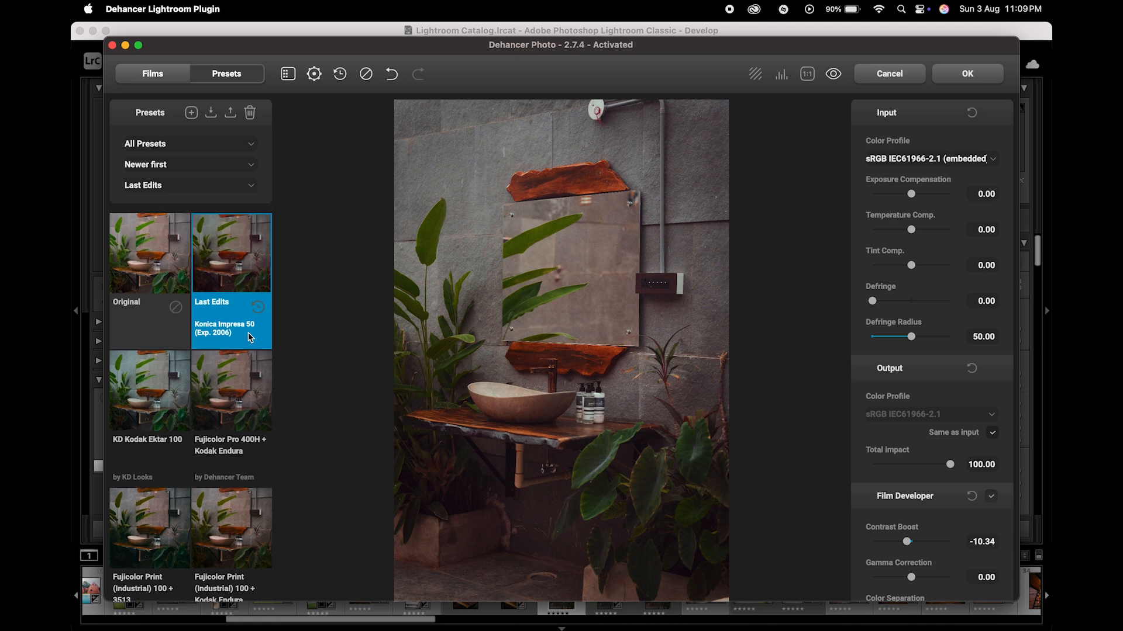
{"action": "left_click", "coordinate": [152, 239]}
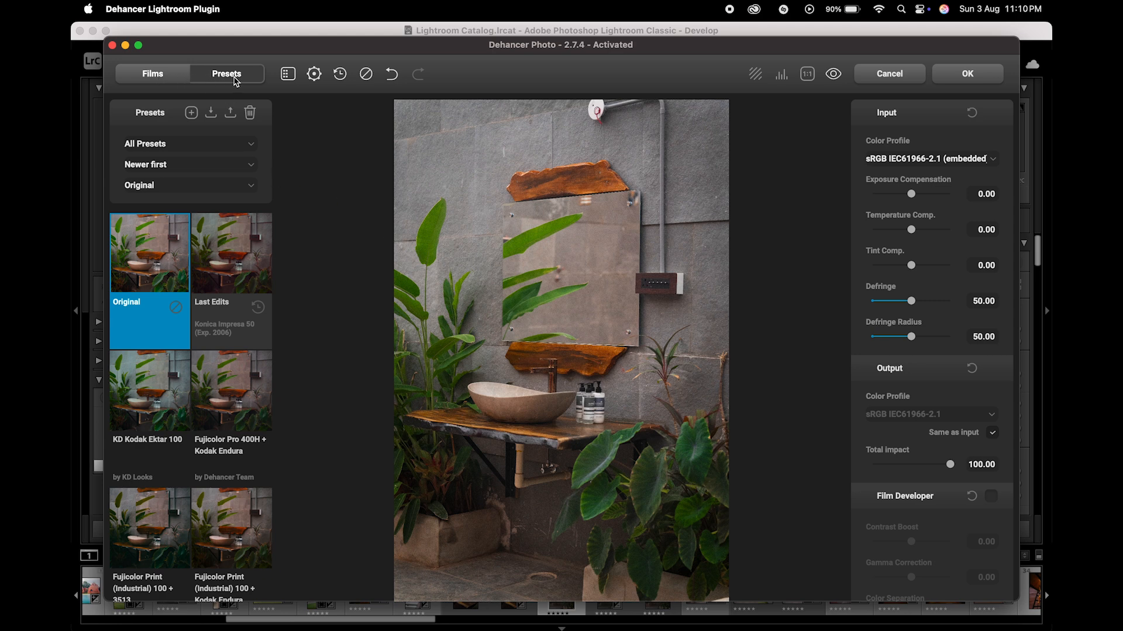
{"action": "left_click", "coordinate": [175, 79]}
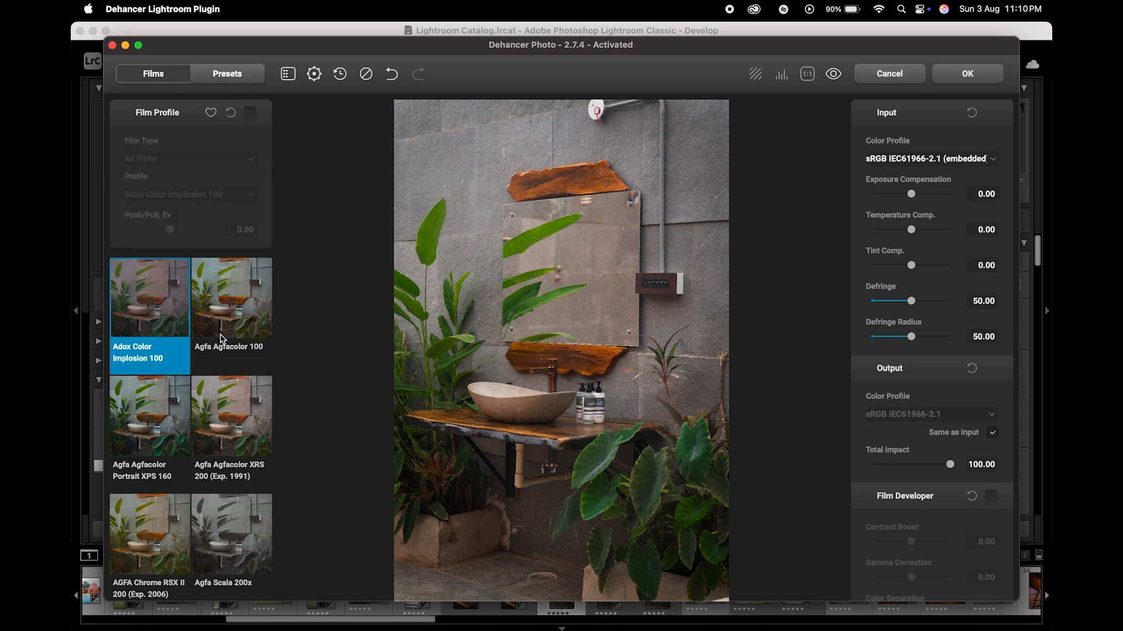
{"action": "left_click", "coordinate": [251, 113]}
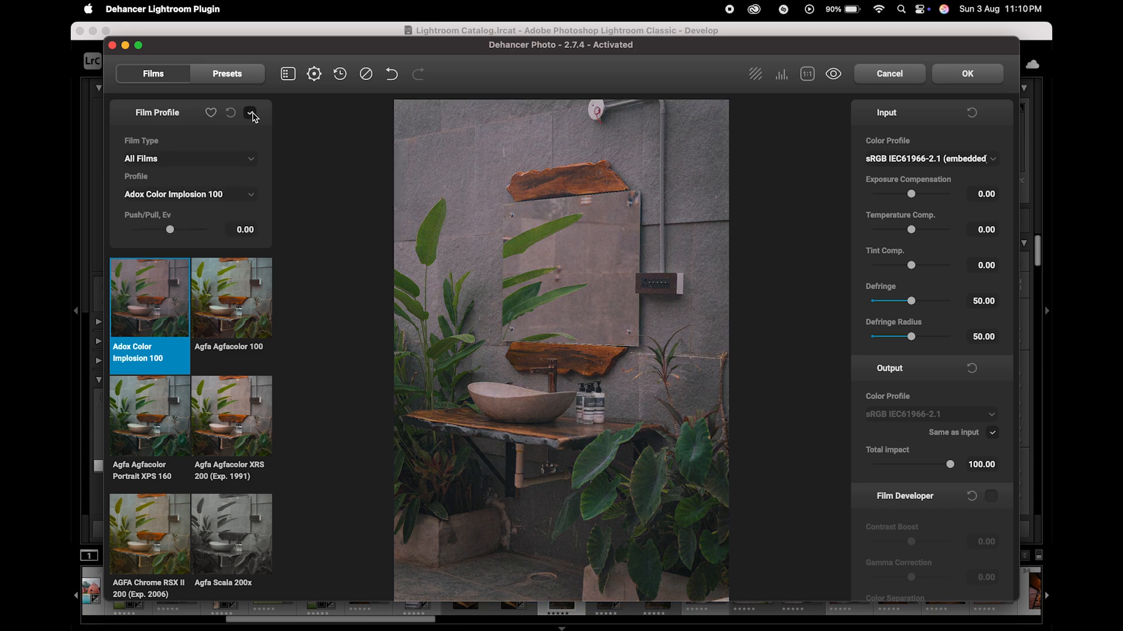
{"action": "left_click", "coordinate": [224, 196]}
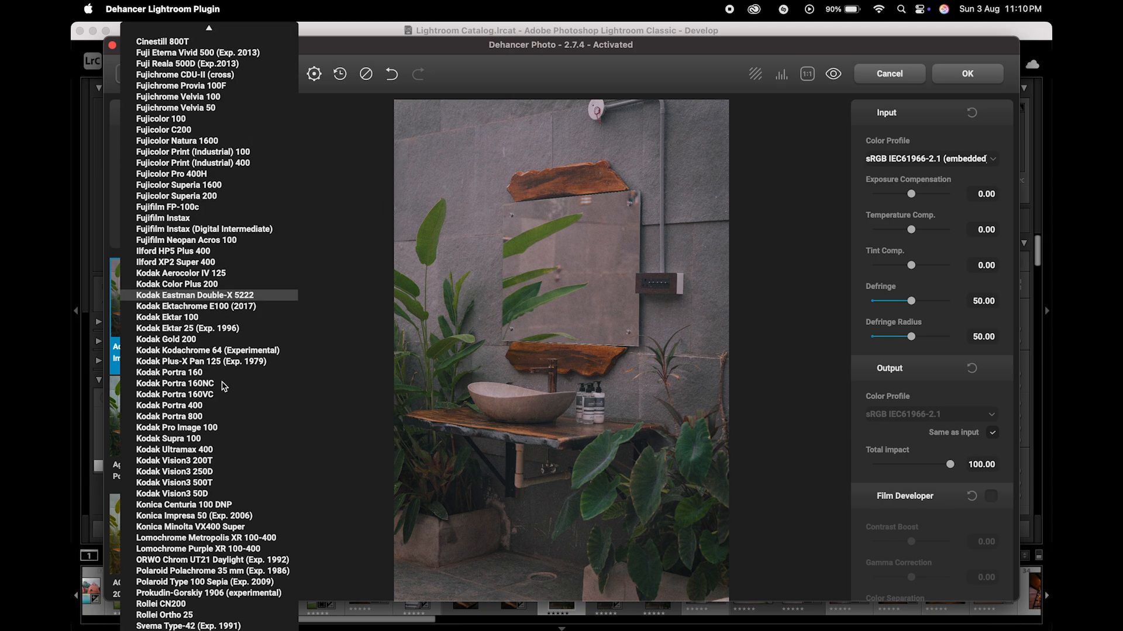
{"action": "scroll", "coordinate": [224, 386], "scroll_direction": "up", "scroll_amount": 3}
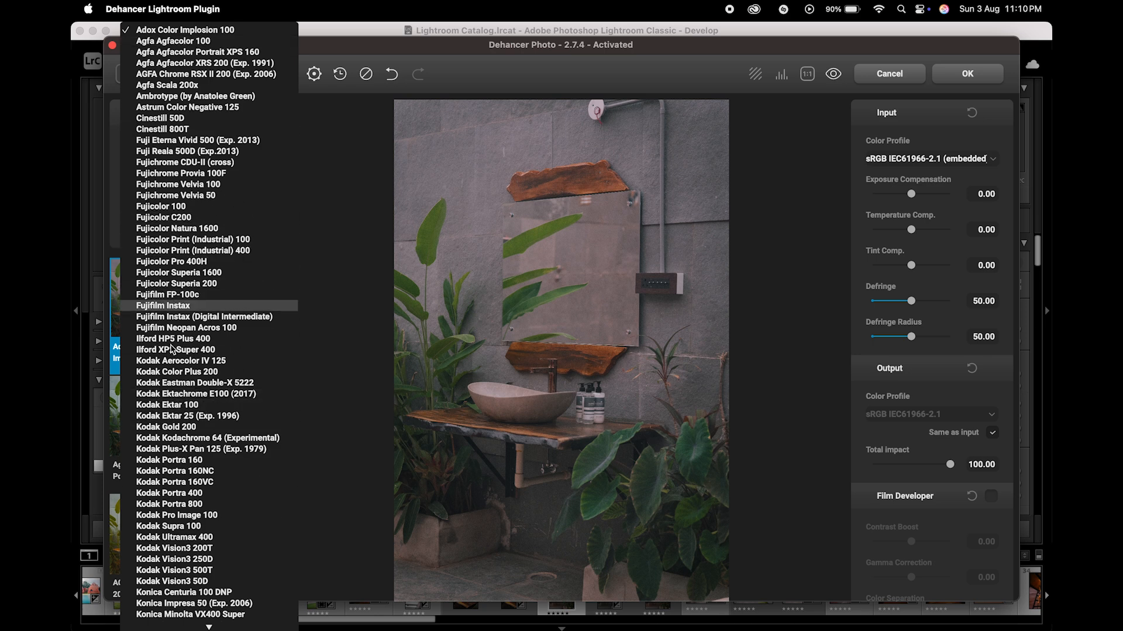
{"action": "left_click", "coordinate": [204, 409]}
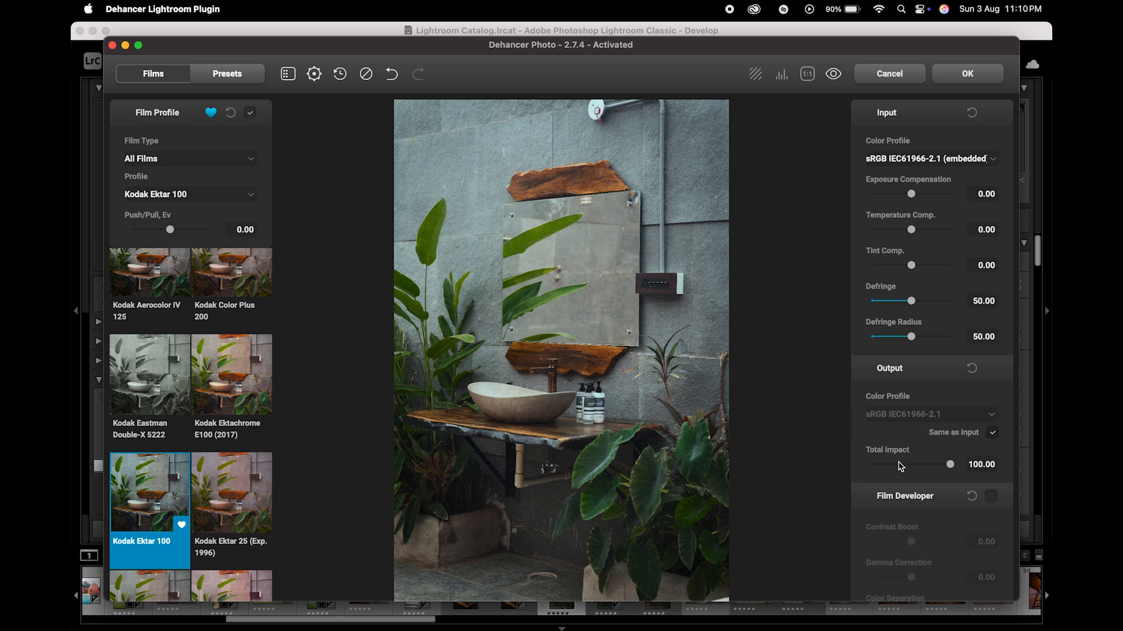
Step: Try out the input Temperature and Tint compensation and reset the change
{"action": "scroll", "coordinate": [901, 466], "scroll_direction": "down", "scroll_amount": 10}
{"action": "scroll", "coordinate": [901, 467], "scroll_direction": "down", "scroll_amount": 15}
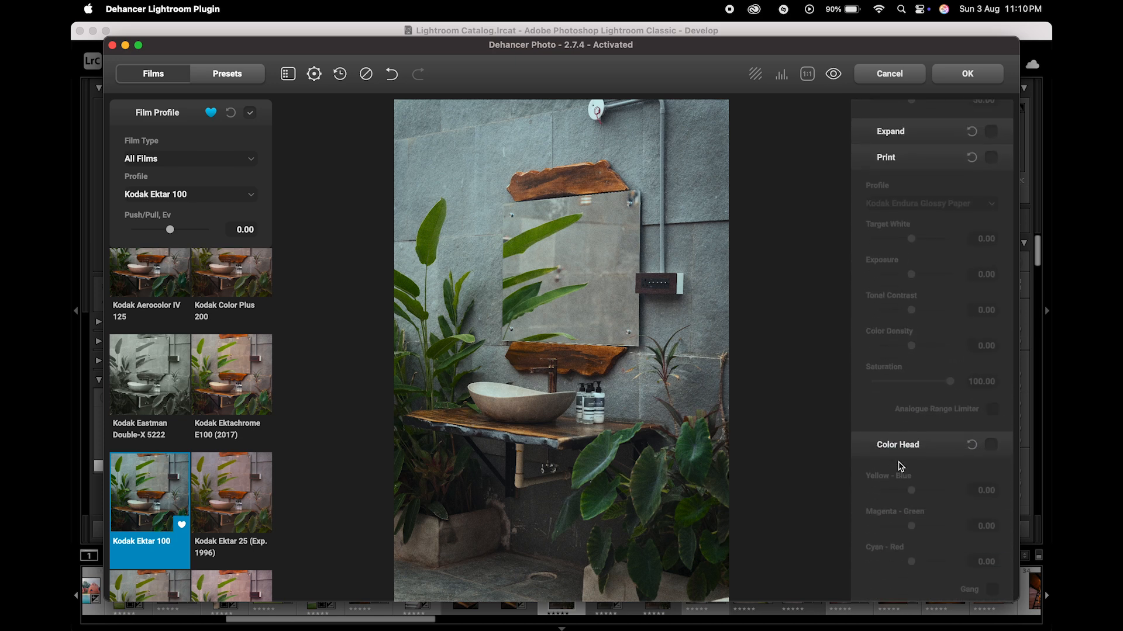
{"action": "scroll", "coordinate": [901, 466], "scroll_direction": "up", "scroll_amount": 20}
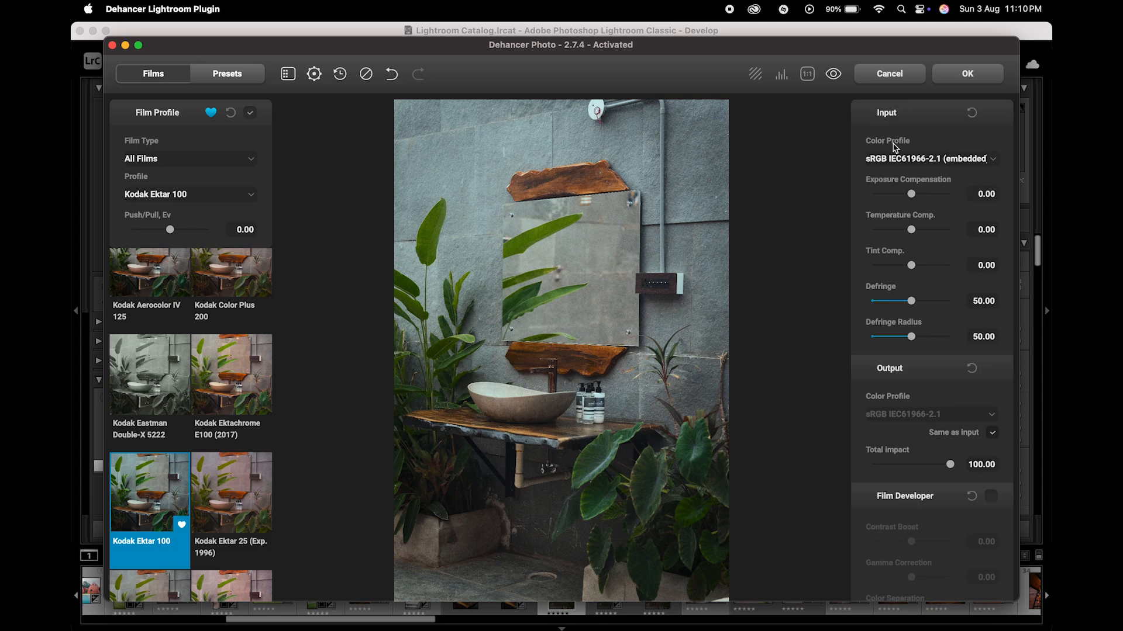
{"action": "scroll", "coordinate": [933, 369], "scroll_direction": "down", "scroll_amount": 2}
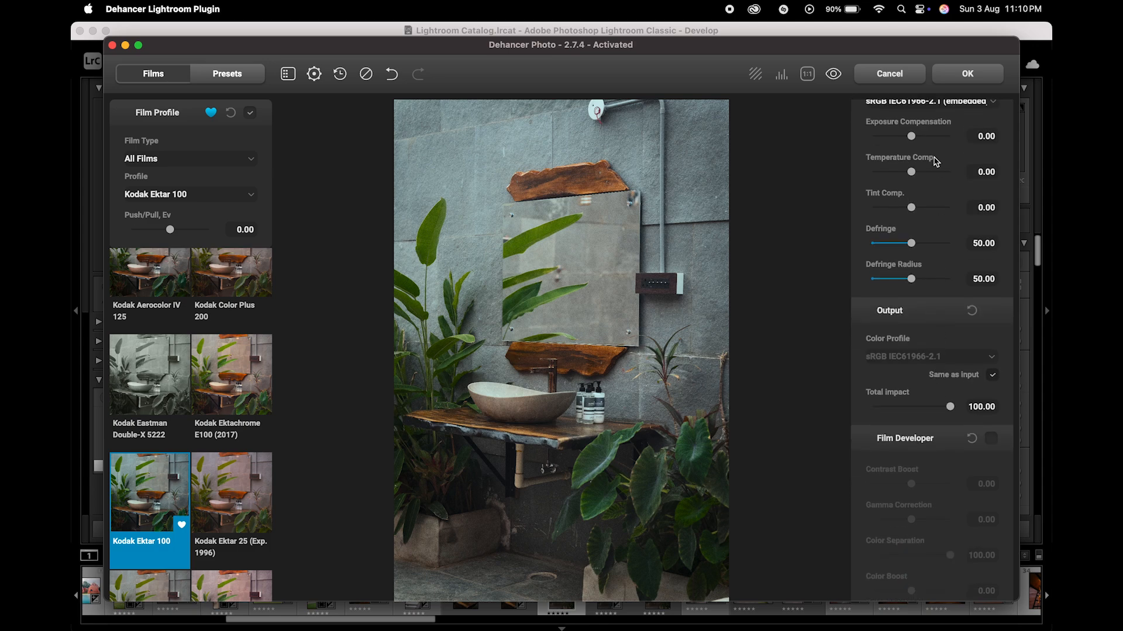
{"action": "left_click_drag", "start_coordinate": [912, 174], "coordinate": [920, 211]}
{"action": "double_click", "coordinate": [920, 211]}
Step: Enable Film Compression, switching it off and on to compare its effect on the photo
{"action": "scroll", "coordinate": [918, 324], "scroll_direction": "down", "scroll_amount": 5}
{"action": "scroll", "coordinate": [918, 326], "scroll_direction": "down", "scroll_amount": 5}
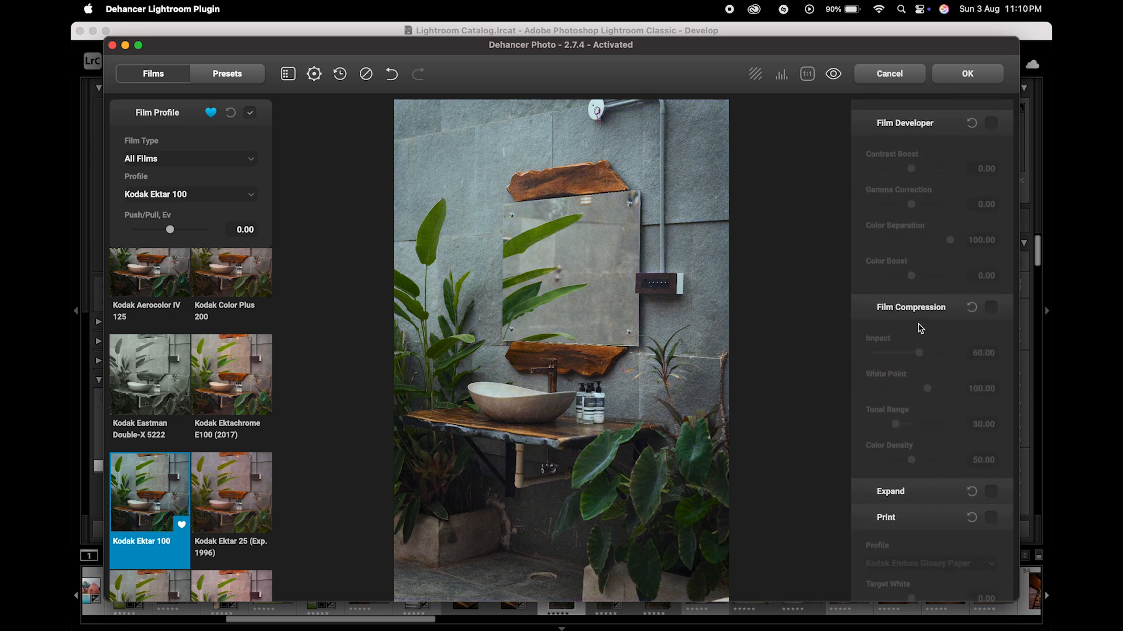
{"action": "left_click", "coordinate": [991, 258]}
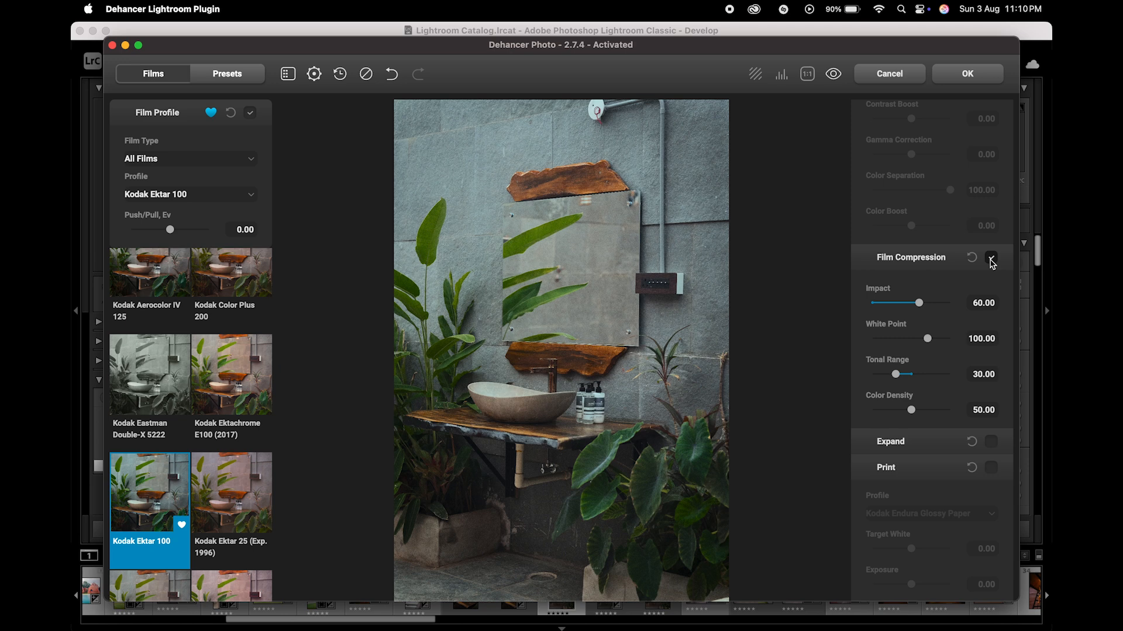
{"action": "left_click", "coordinate": [991, 258]}
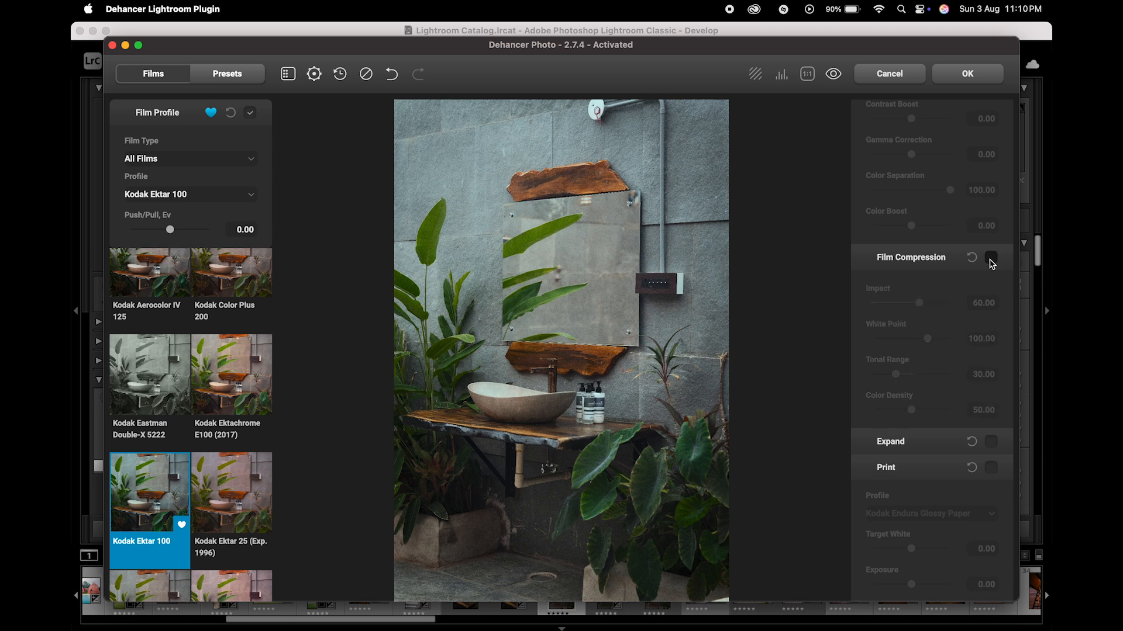
{"action": "left_click", "coordinate": [991, 259]}
{"action": "left_click", "coordinate": [991, 260]}
{"action": "left_click", "coordinate": [991, 259]}
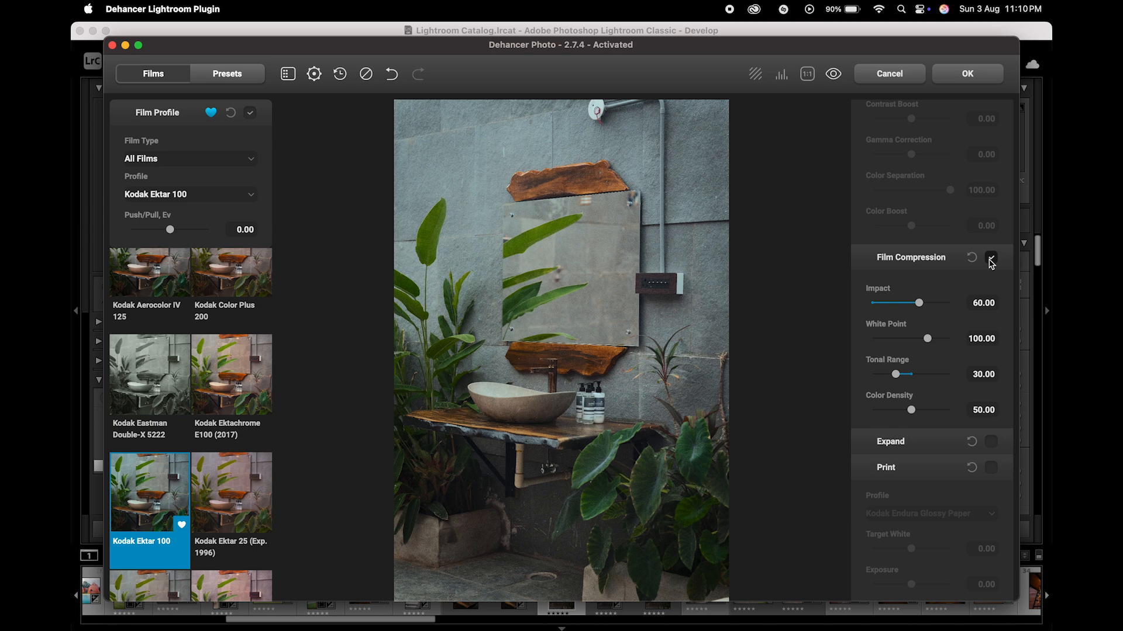
{"action": "left_click", "coordinate": [991, 259]}
{"action": "left_click", "coordinate": [991, 259]}
Step: Enable the Print section and keep Kodak Endura Glossy Paper as its profile
{"action": "scroll", "coordinate": [971, 373], "scroll_direction": "down", "scroll_amount": 3}
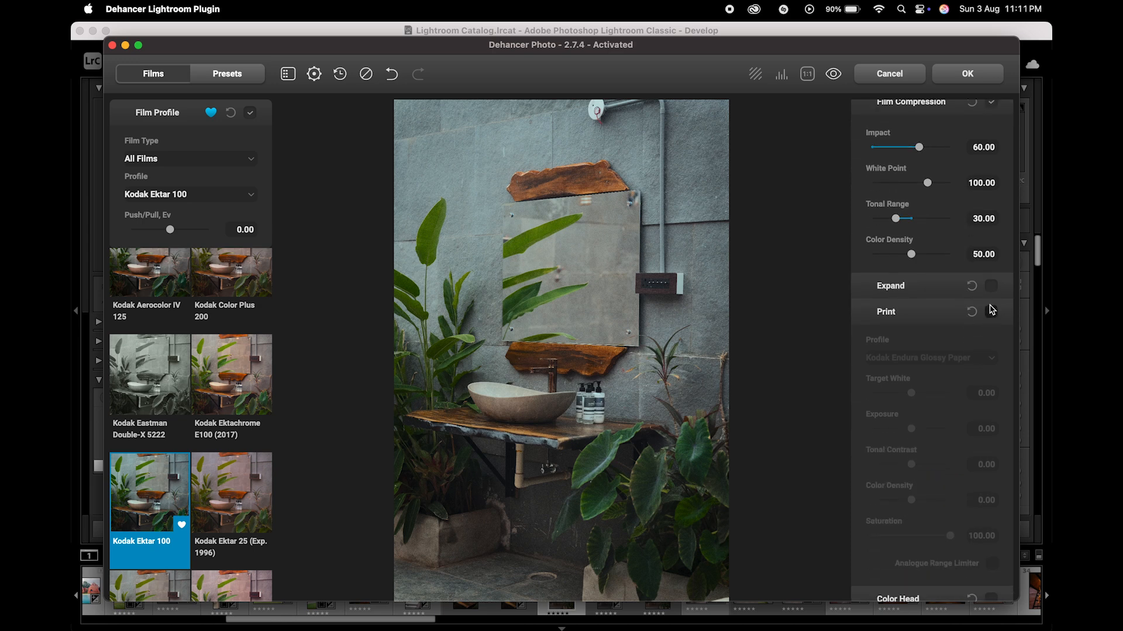
{"action": "left_click", "coordinate": [991, 312]}
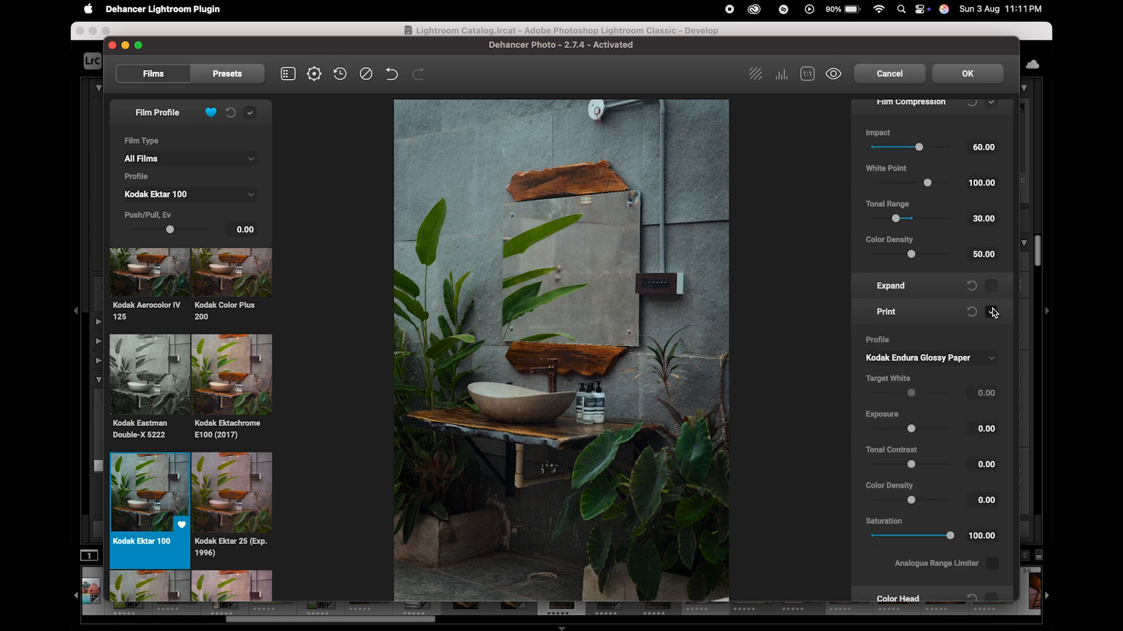
{"action": "left_click", "coordinate": [943, 364]}
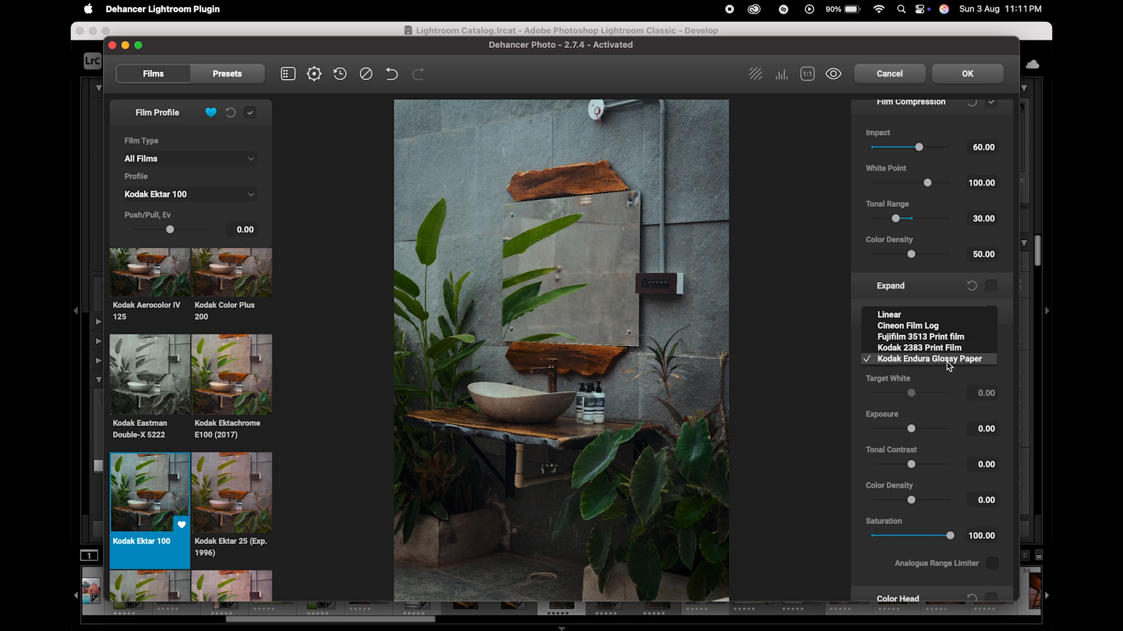
{"action": "left_click", "coordinate": [948, 359]}
Step: Adjust the print to Exposure 0.50, Tonal Contrast about -5.83 and Color Density about 53.78
{"action": "scroll", "coordinate": [944, 491], "scroll_direction": "down", "scroll_amount": 2}
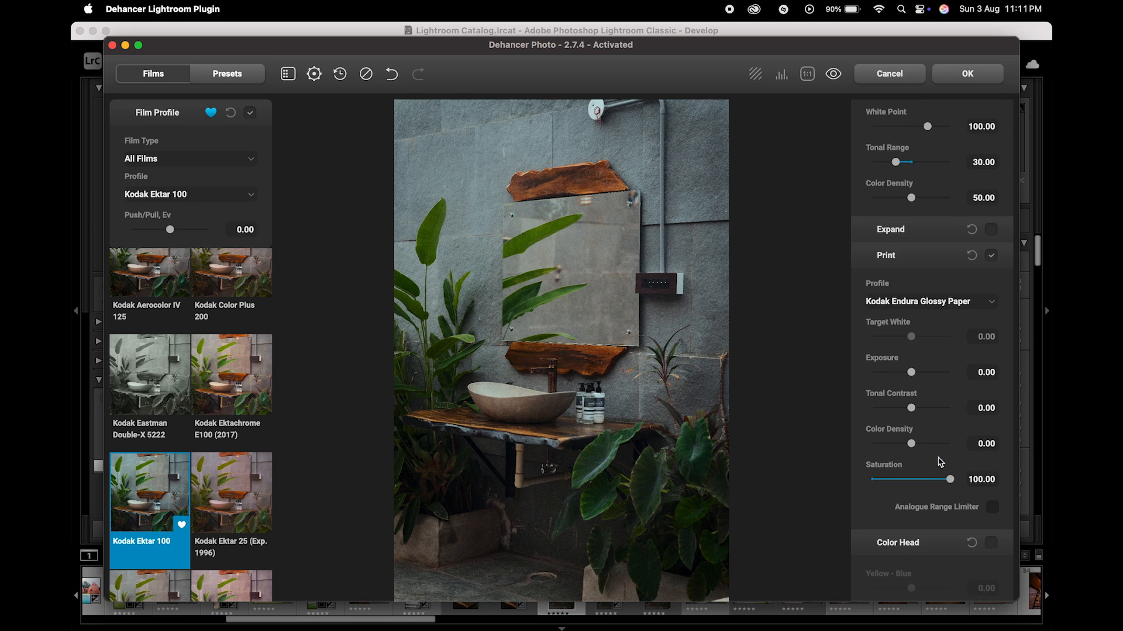
{"action": "left_click_drag", "start_coordinate": [911, 375], "coordinate": [917, 381]}
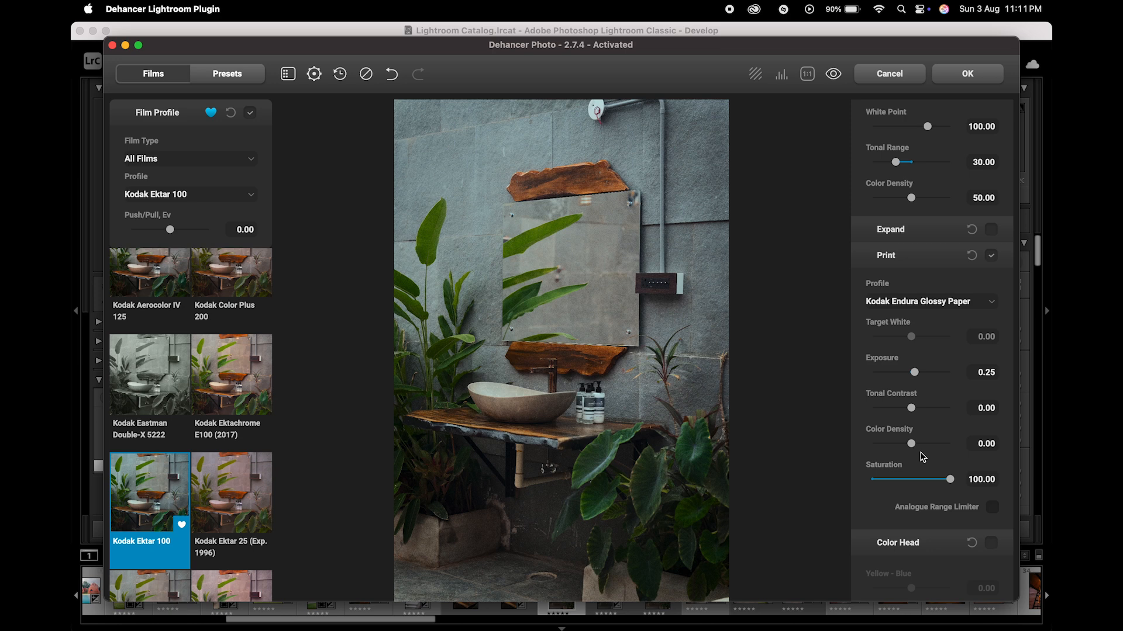
{"action": "scroll", "coordinate": [922, 457], "scroll_direction": "down", "scroll_amount": 1}
{"action": "left_click_drag", "start_coordinate": [915, 349], "coordinate": [933, 403]}
{"action": "scroll", "coordinate": [929, 409], "scroll_direction": "down", "scroll_amount": 1}
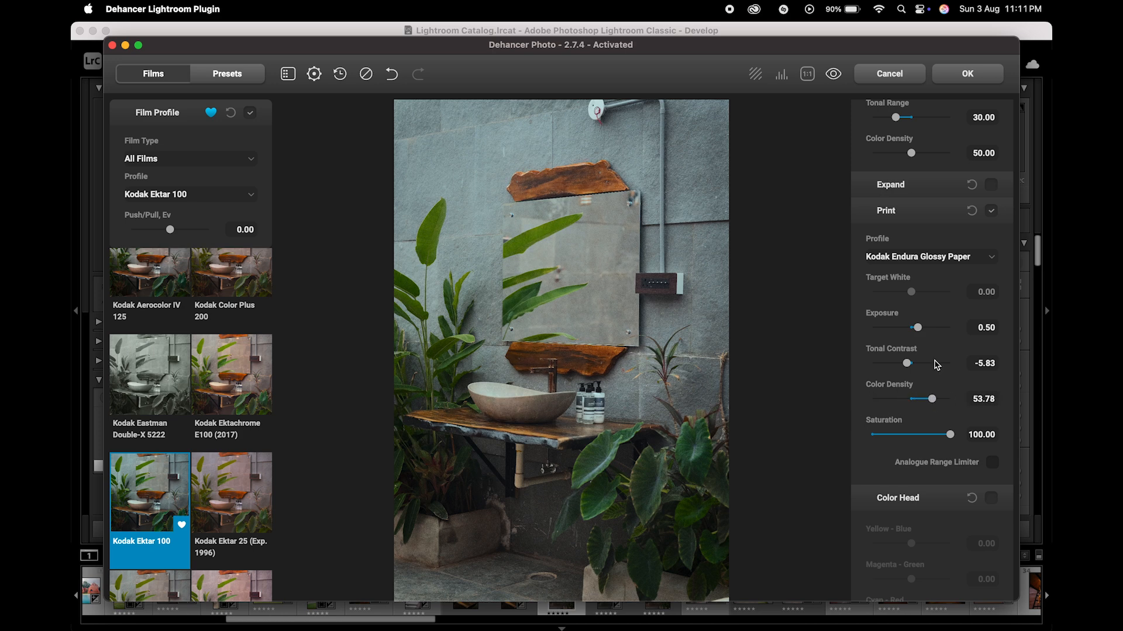
Step: Enable Film Grain and set it to 35 mm ISO 50
{"action": "scroll", "coordinate": [937, 365], "scroll_direction": "down", "scroll_amount": 5}
{"action": "scroll", "coordinate": [938, 365], "scroll_direction": "down", "scroll_amount": 9}
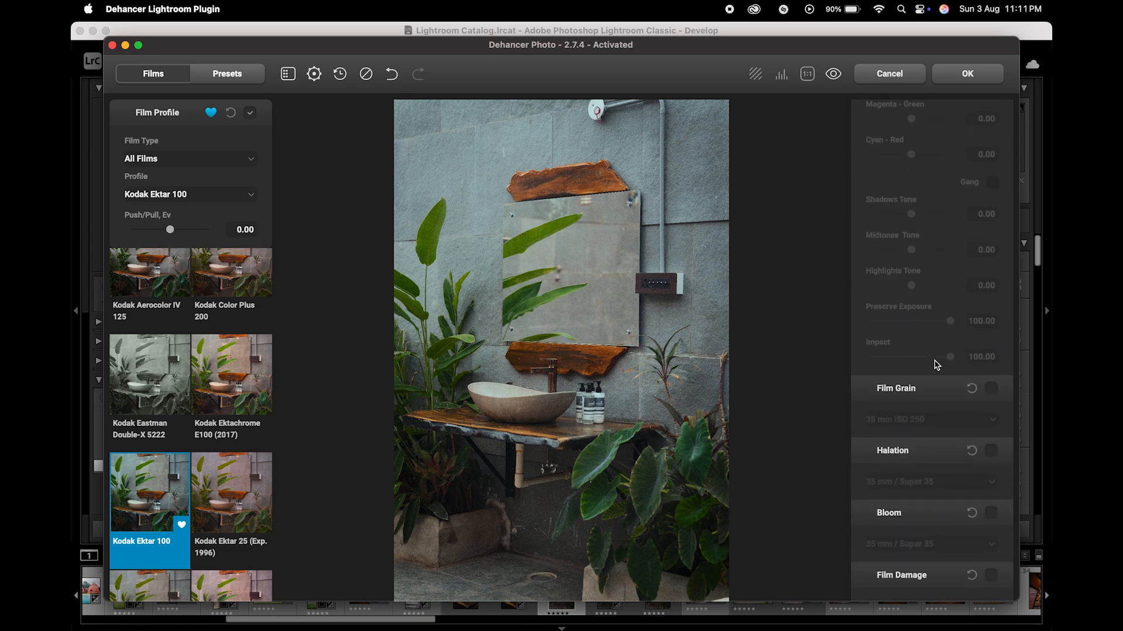
{"action": "left_click", "coordinate": [992, 322]}
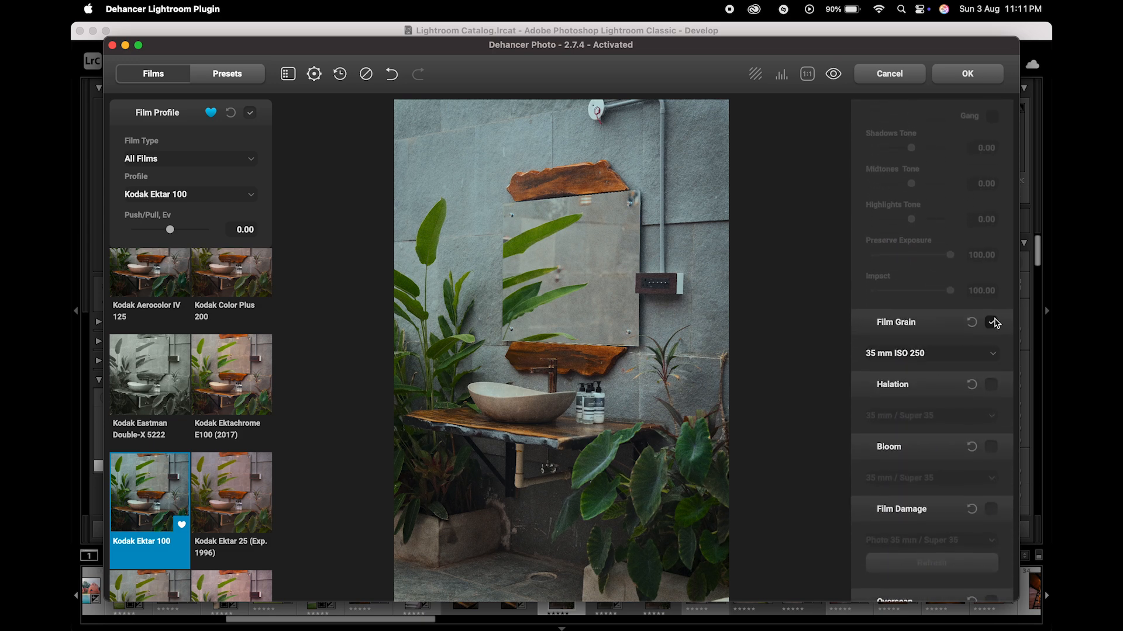
{"action": "left_click", "coordinate": [960, 354]}
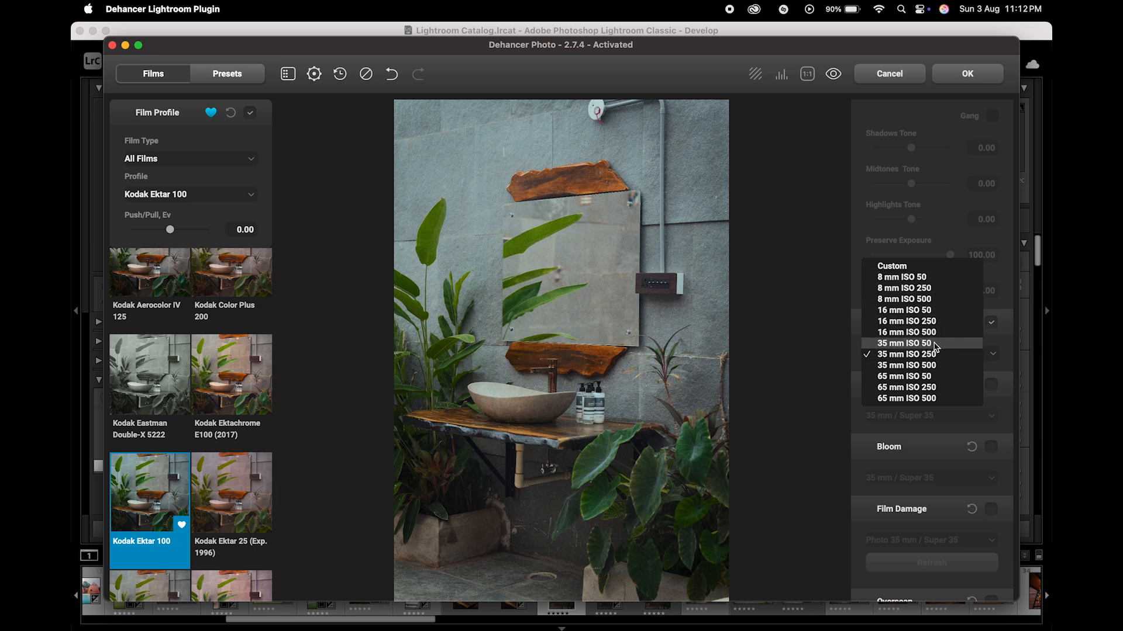
{"action": "left_click", "coordinate": [934, 345]}
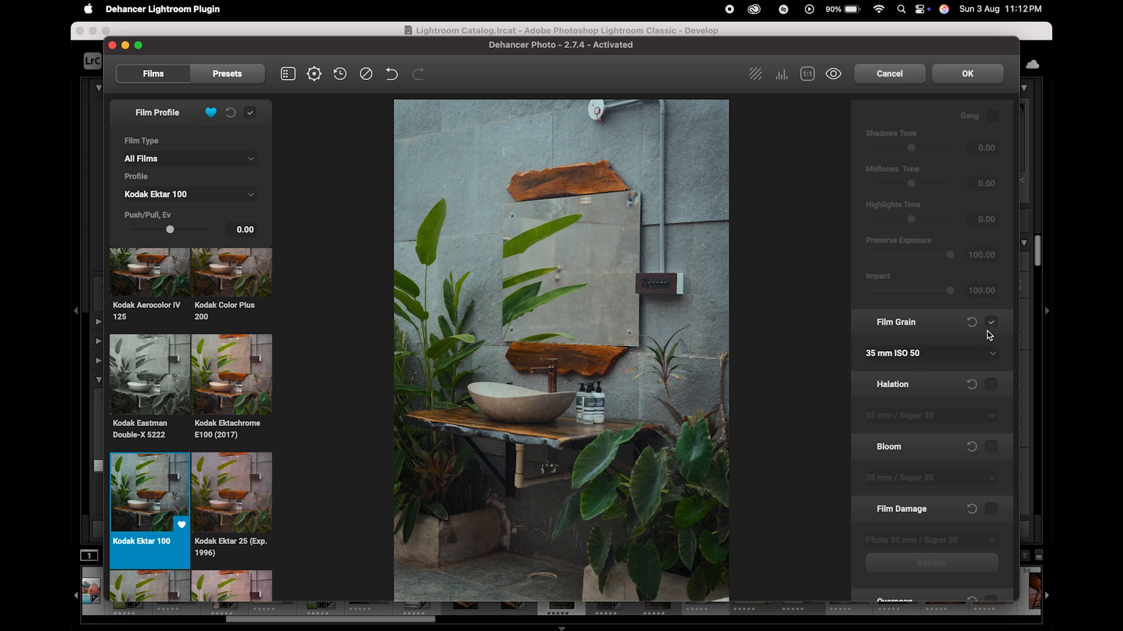
Step: Switch the film grain to Custom to examine its individual settings, and return it to 35 mm ISO 50
{"action": "left_click", "coordinate": [973, 353]}
{"action": "left_click", "coordinate": [904, 275]}
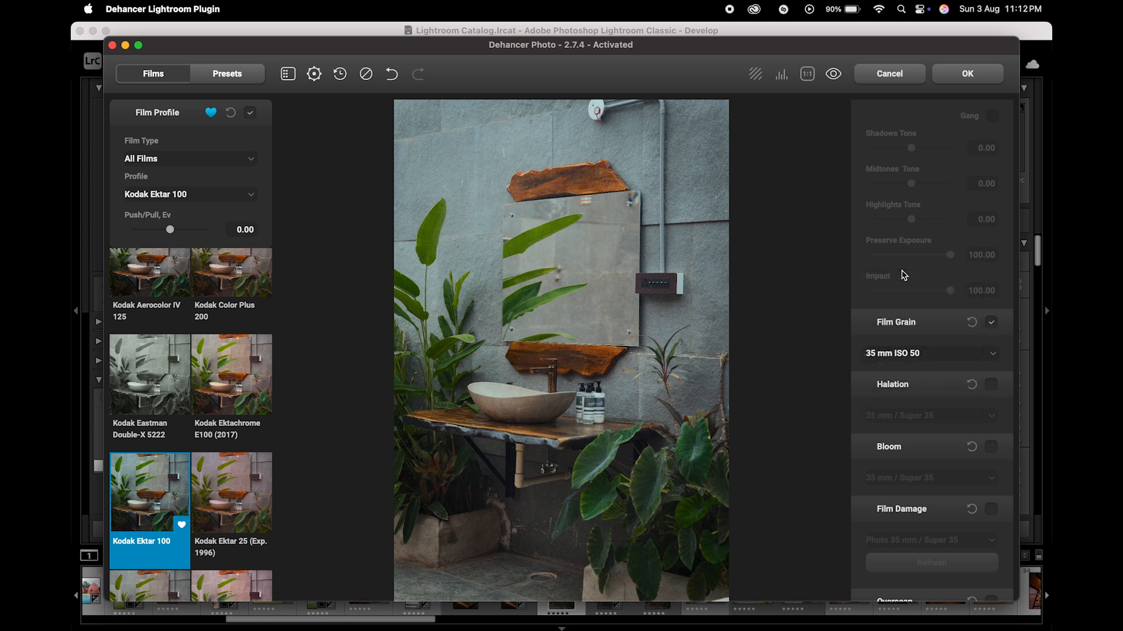
{"action": "left_click", "coordinate": [951, 355]}
{"action": "left_click", "coordinate": [938, 355]}
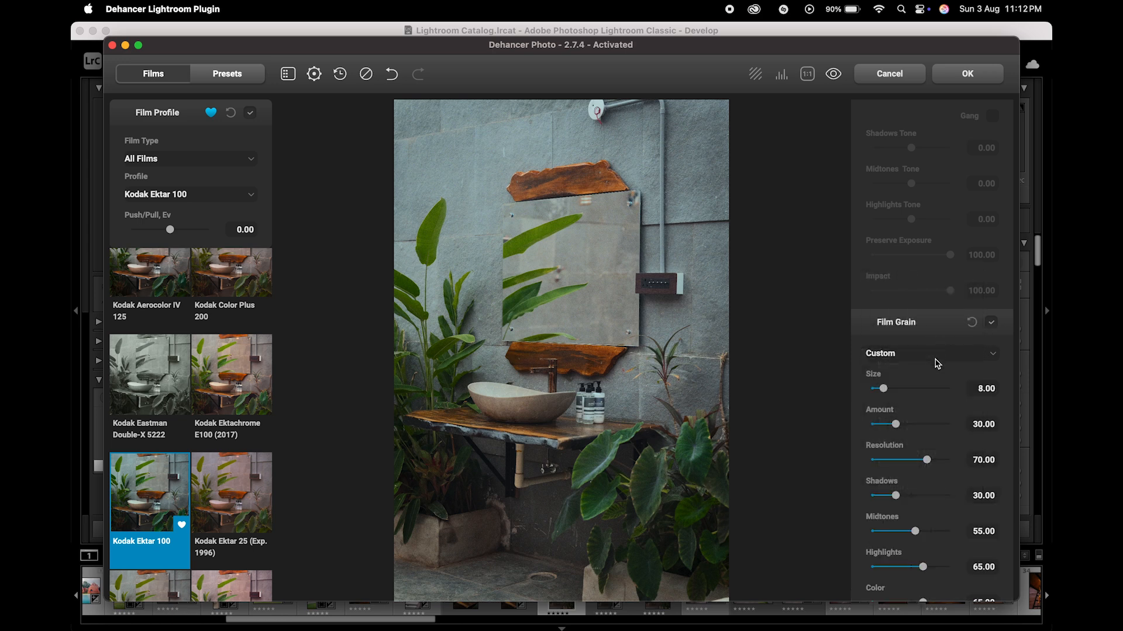
{"action": "scroll", "coordinate": [938, 379], "scroll_direction": "down", "scroll_amount": 1}
{"action": "scroll", "coordinate": [938, 378], "scroll_direction": "down", "scroll_amount": 2}
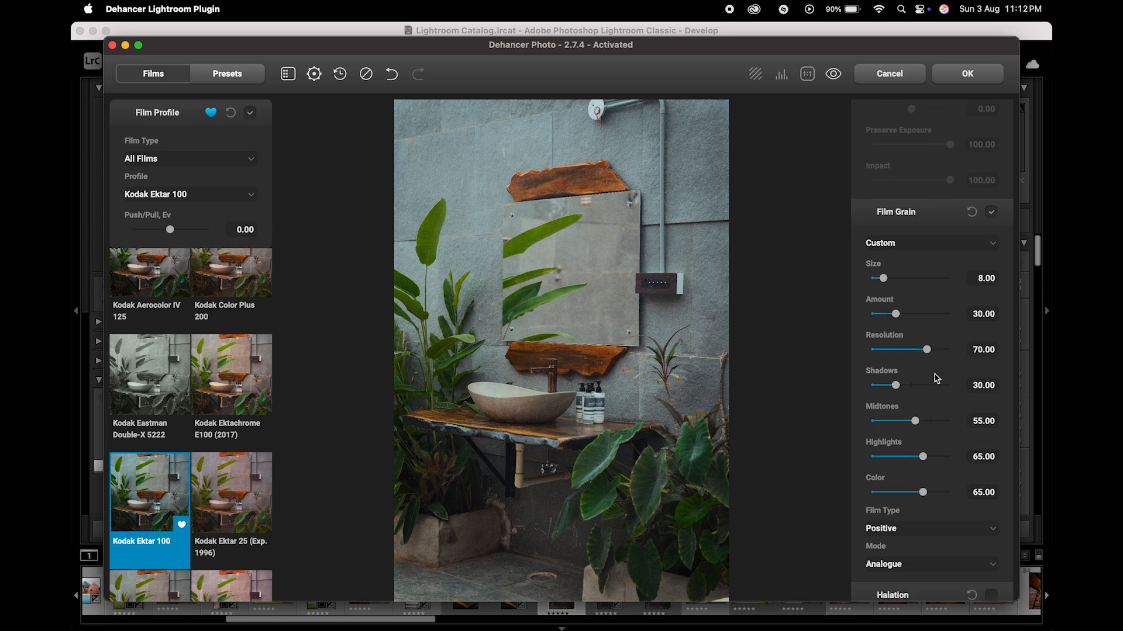
{"action": "left_click", "coordinate": [944, 245]}
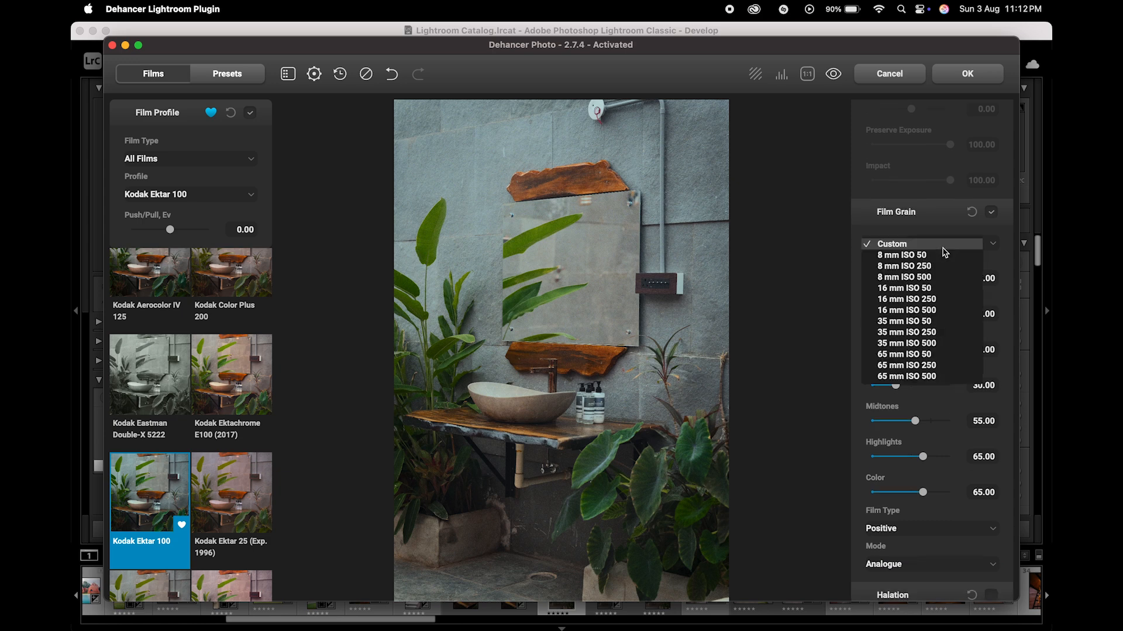
{"action": "left_click", "coordinate": [930, 322]}
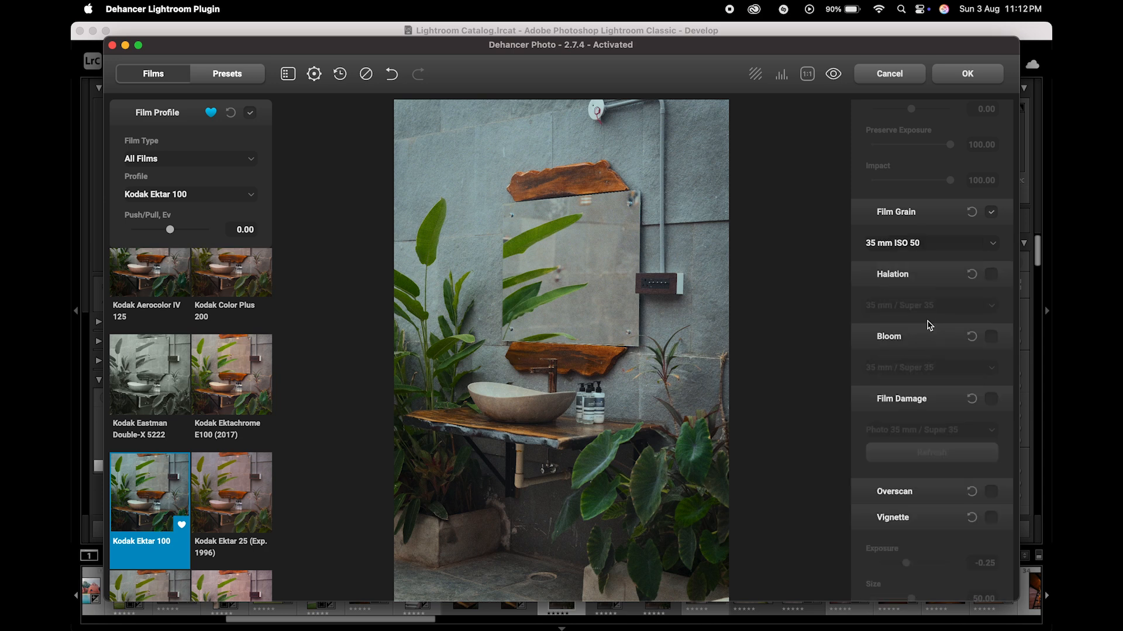
Step: Enable the Halation effect with the 35 mm / Super 35 setting
{"action": "left_click", "coordinate": [991, 283]}
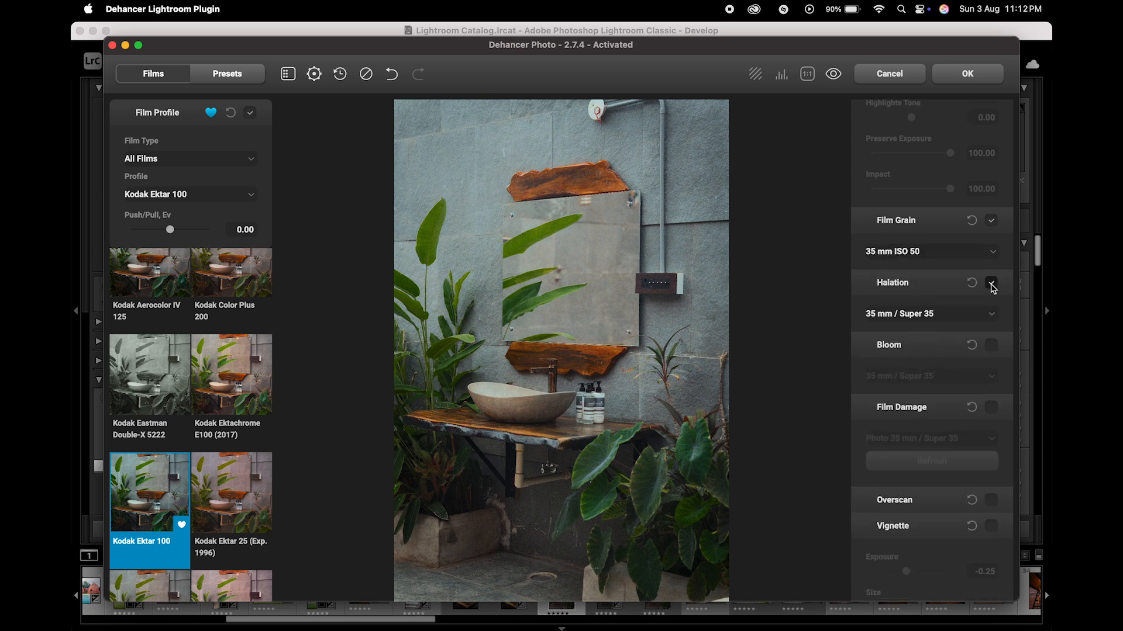
Step: Try the 8 mm / Super 8 halation setting for comparison, and return Halation to 35 mm / Super 35
{"action": "left_click", "coordinate": [970, 314]}
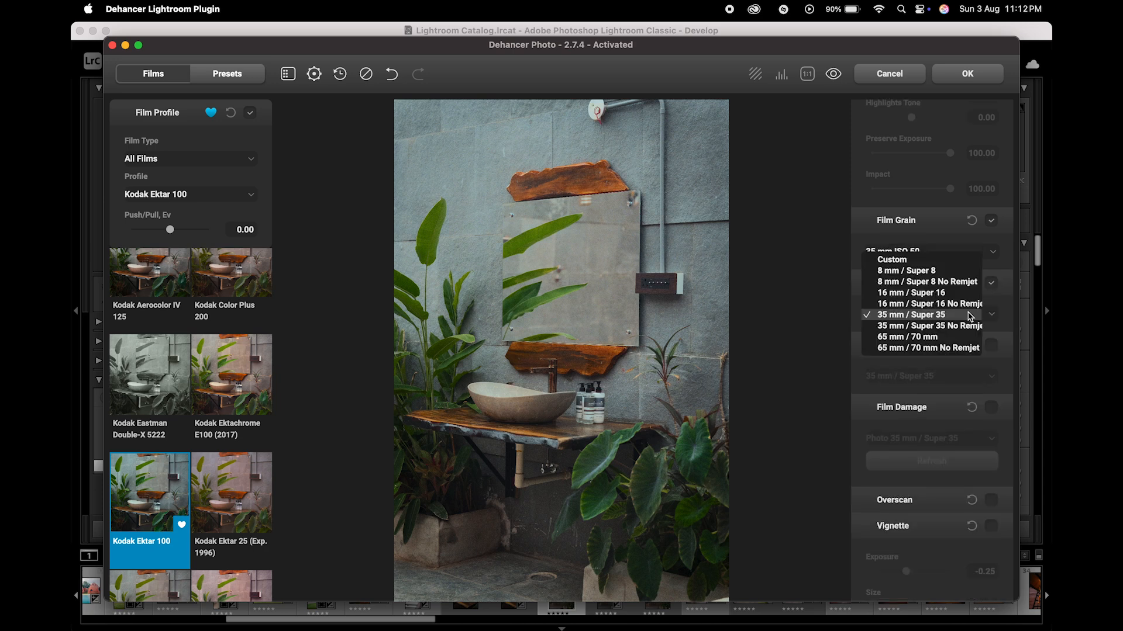
{"action": "left_click", "coordinate": [944, 270]}
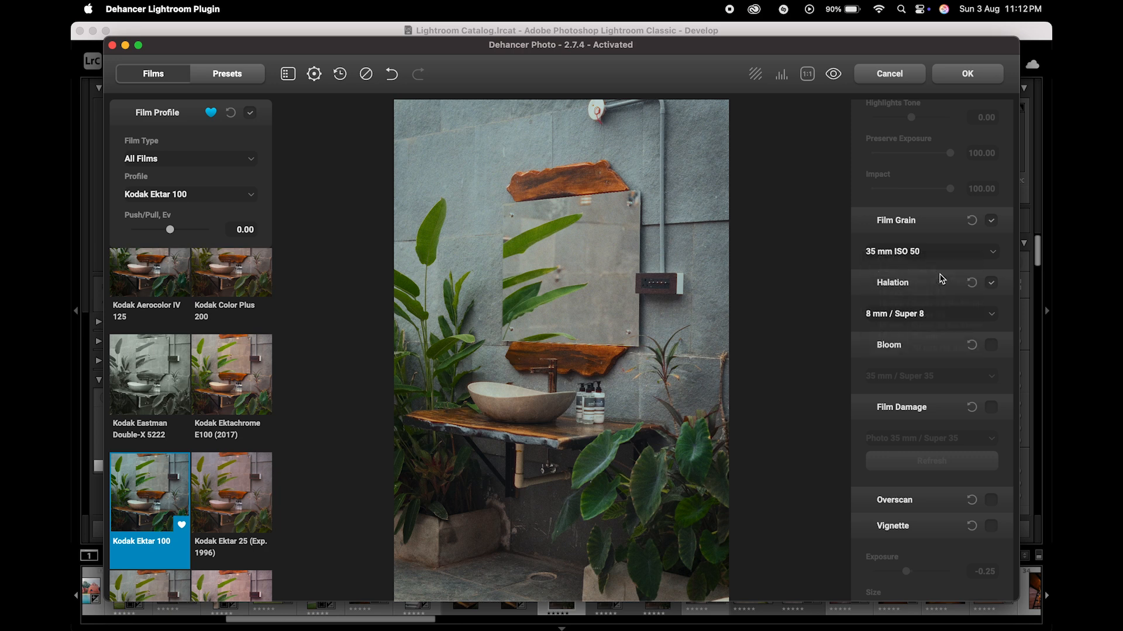
{"action": "left_click", "coordinate": [940, 320]}
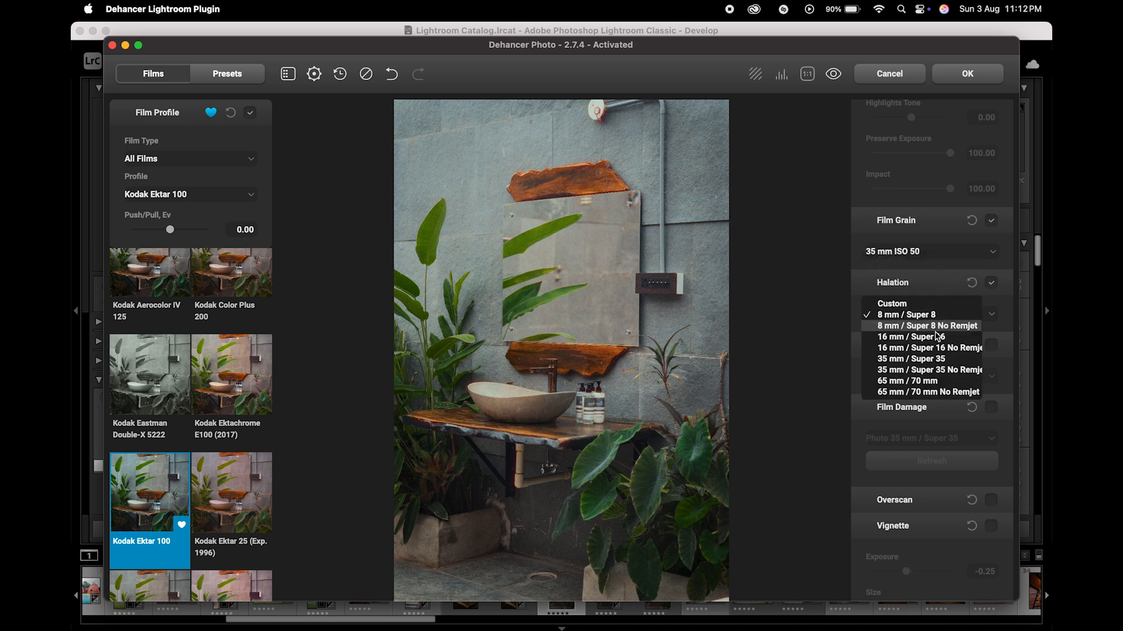
{"action": "left_click", "coordinate": [930, 359]}
Step: Enable the Bloom effect, compare the 8 mm / Super 8 setting, and set it to 35 mm / Super 35
{"action": "scroll", "coordinate": [928, 359], "scroll_direction": "down", "scroll_amount": 4}
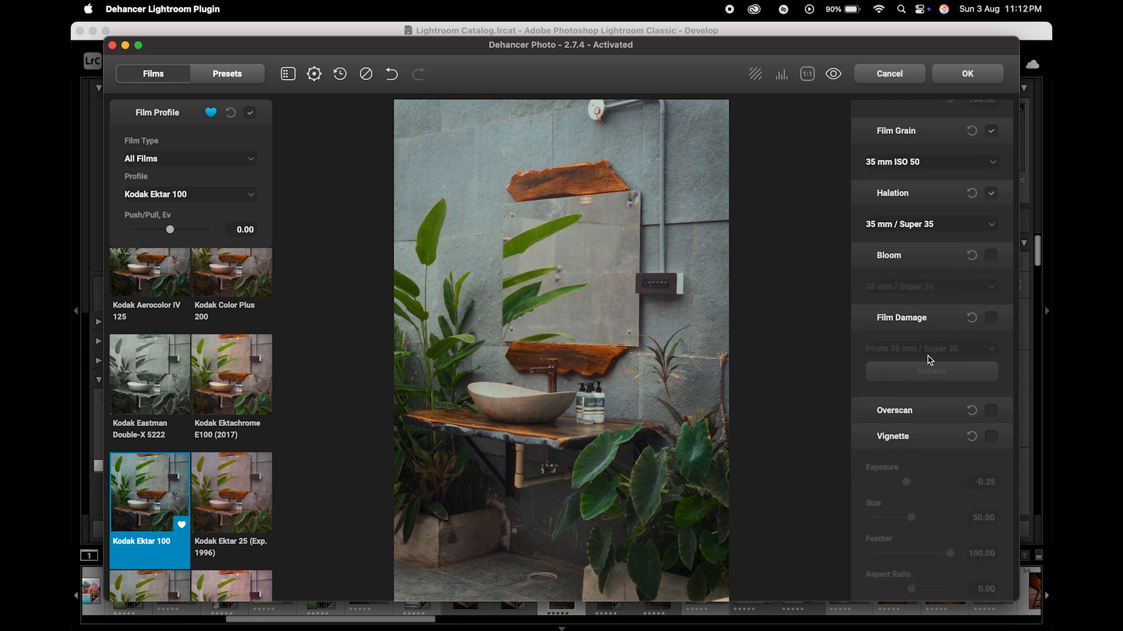
{"action": "left_click", "coordinate": [991, 256]}
{"action": "left_click", "coordinate": [956, 286]}
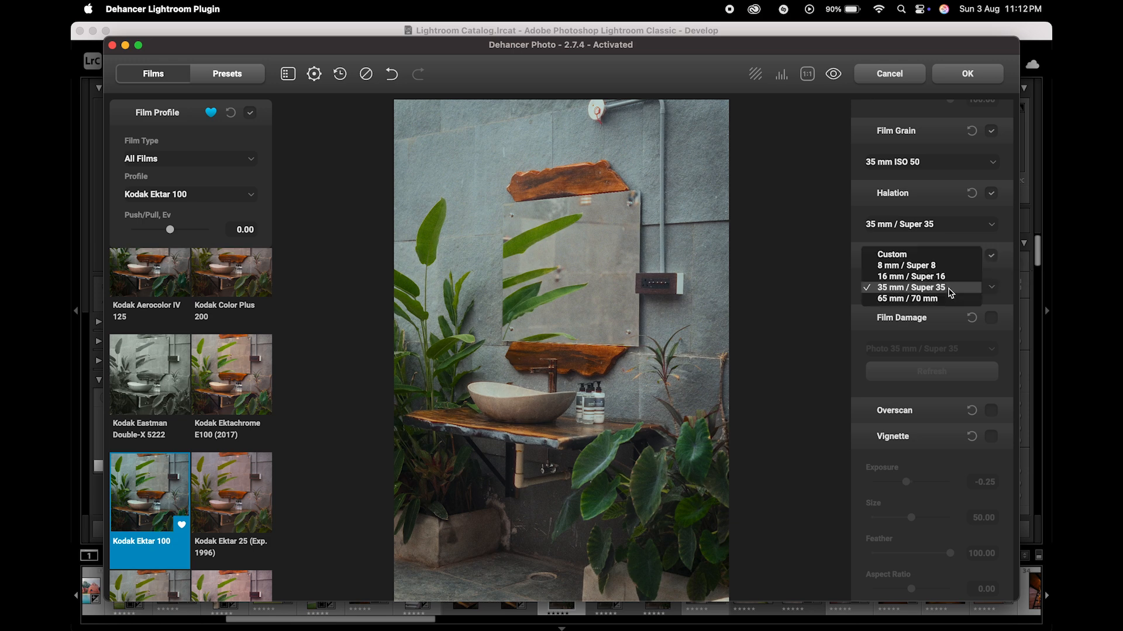
{"action": "left_click", "coordinate": [912, 266]}
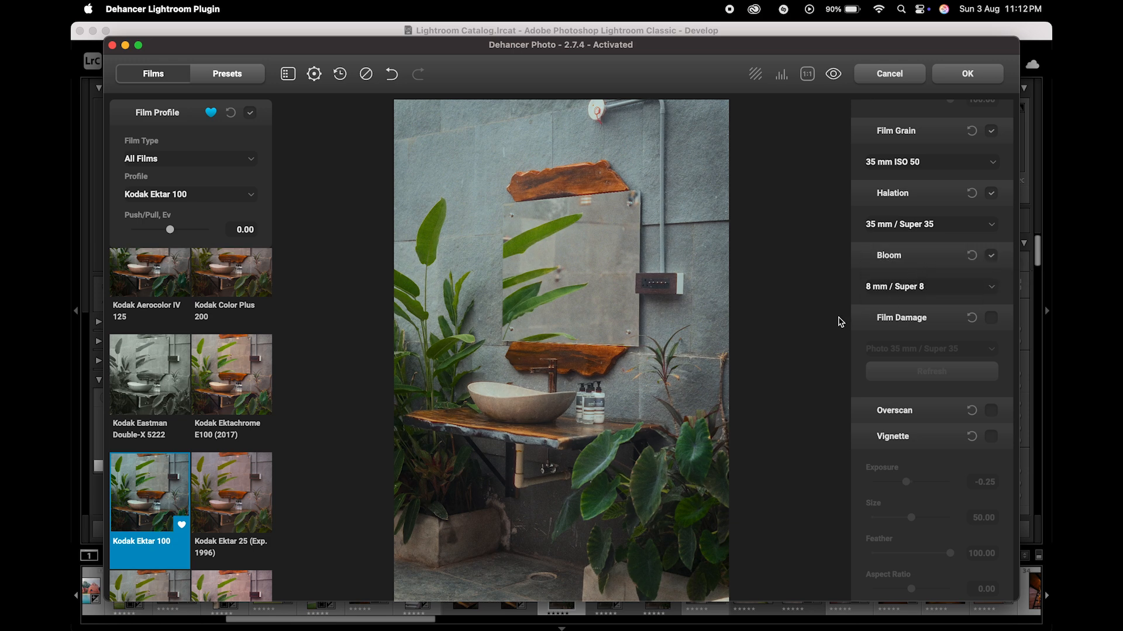
{"action": "left_click", "coordinate": [918, 296]}
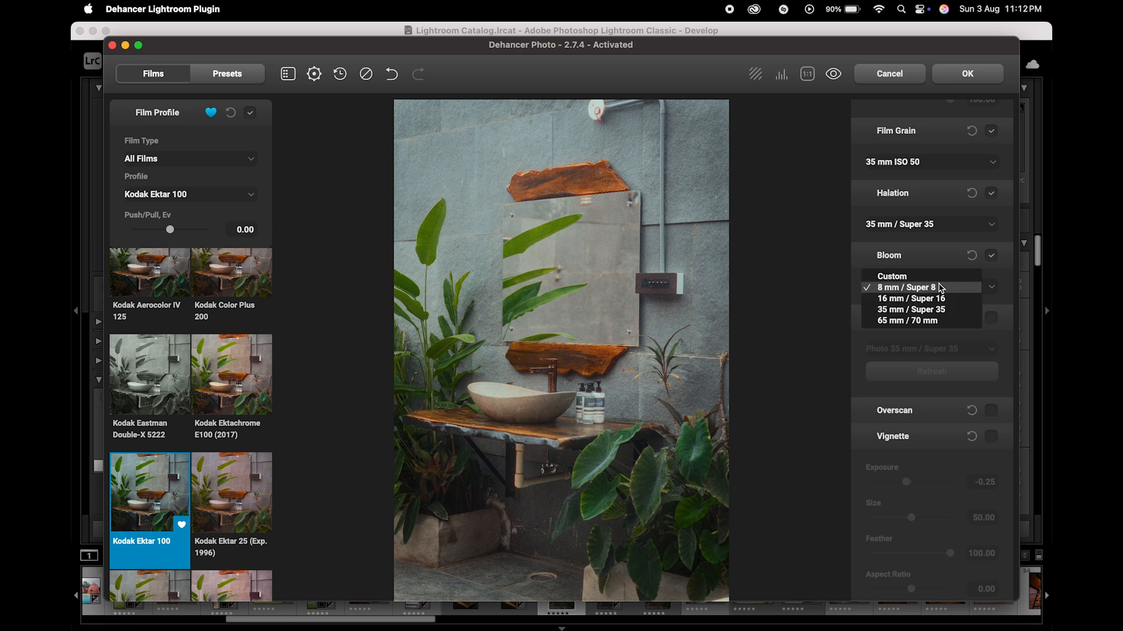
{"action": "left_click", "coordinate": [917, 310]}
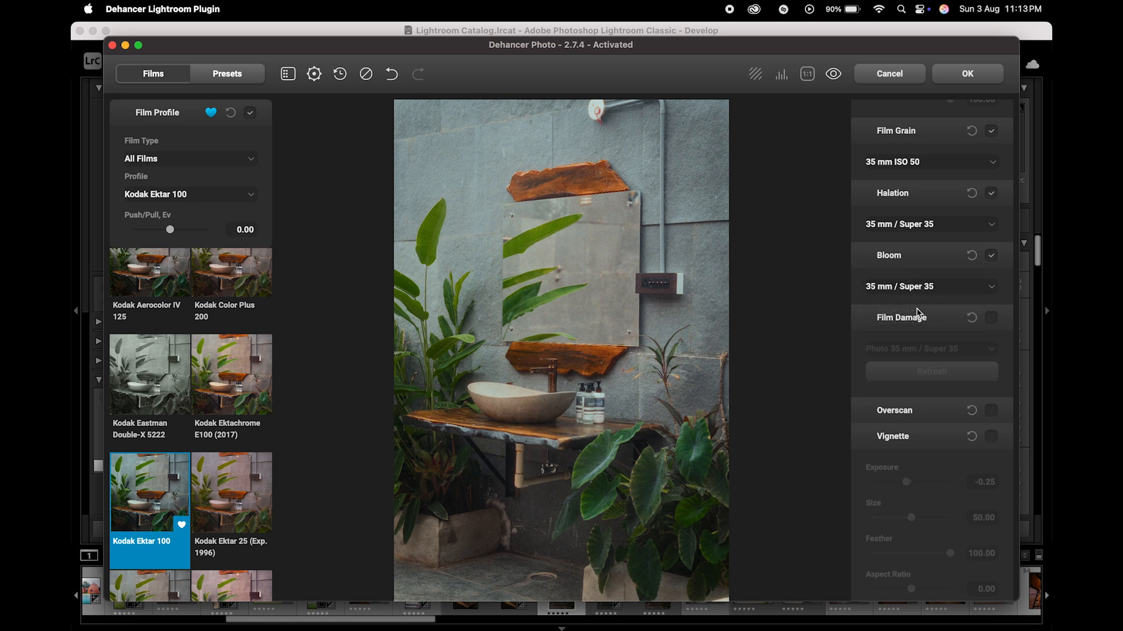
Step: Try Overscan with the Super 8mm 1.33:1, Standard 16mm 1.37:1 and Super 16mm 1.66:1 gate types, and disable it again
{"action": "scroll", "coordinate": [903, 348], "scroll_direction": "down", "scroll_amount": 1}
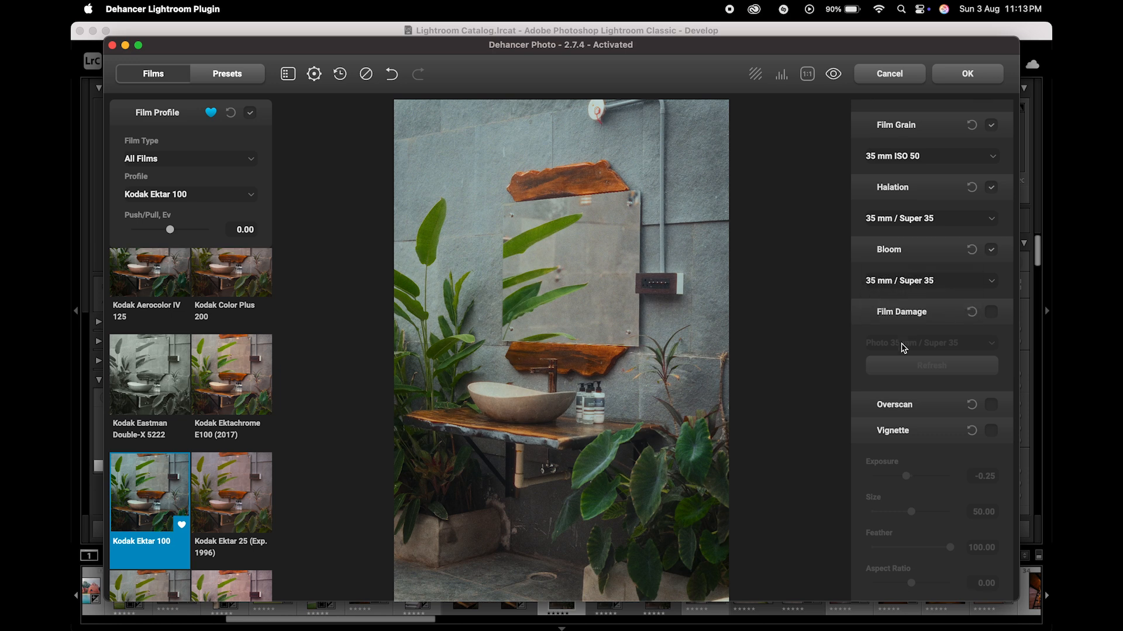
{"action": "left_click", "coordinate": [991, 405]}
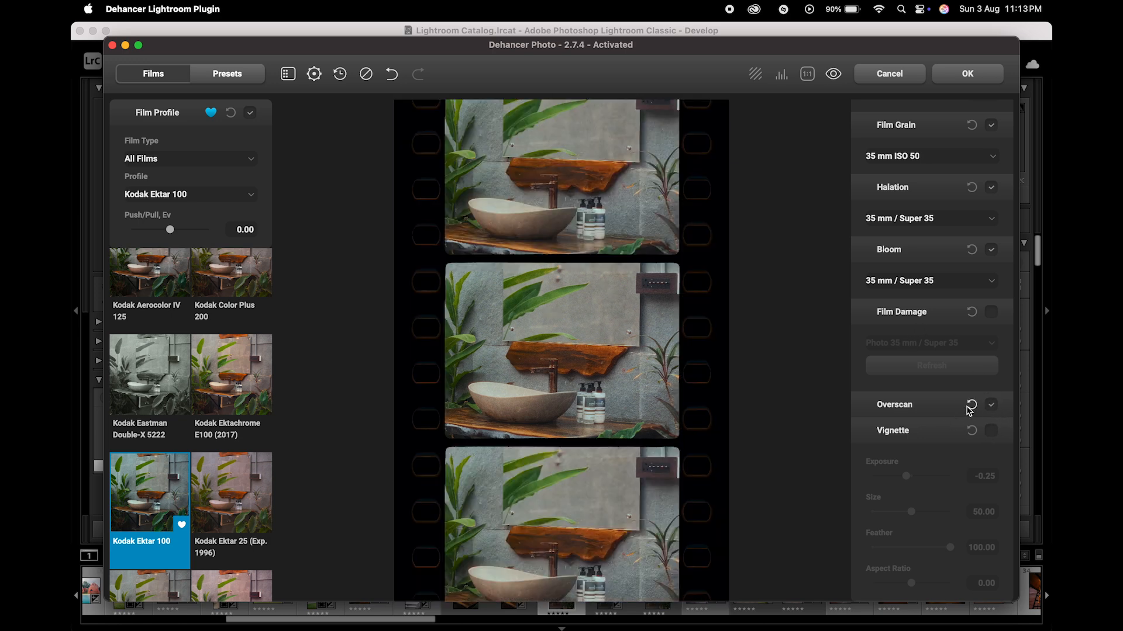
{"action": "scroll", "coordinate": [911, 442], "scroll_direction": "down", "scroll_amount": 5}
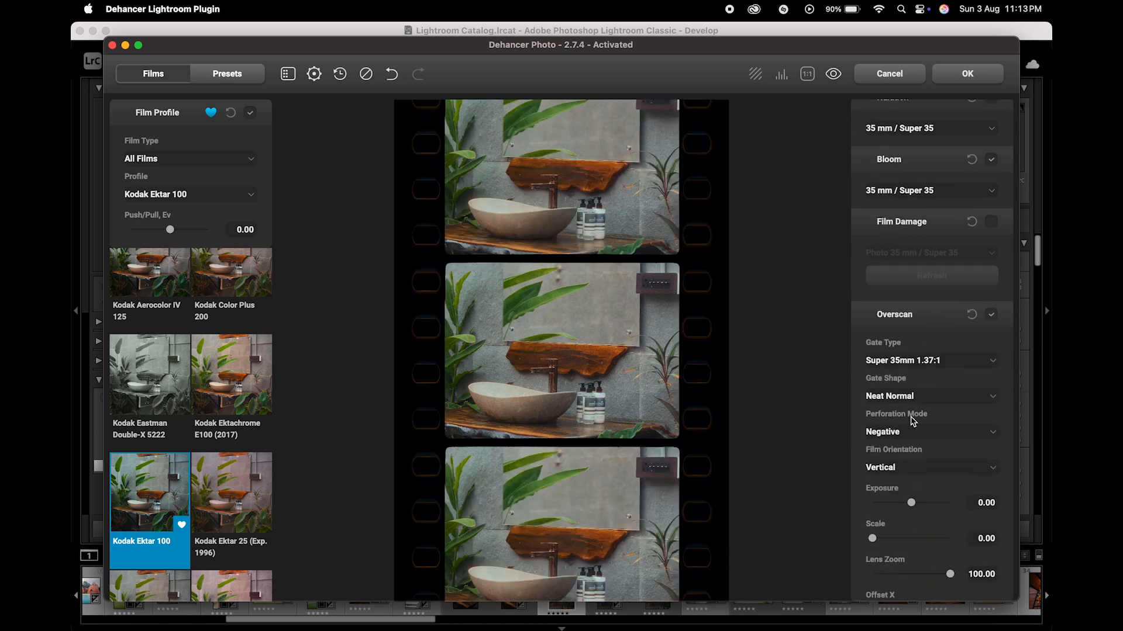
{"action": "left_click", "coordinate": [914, 361]}
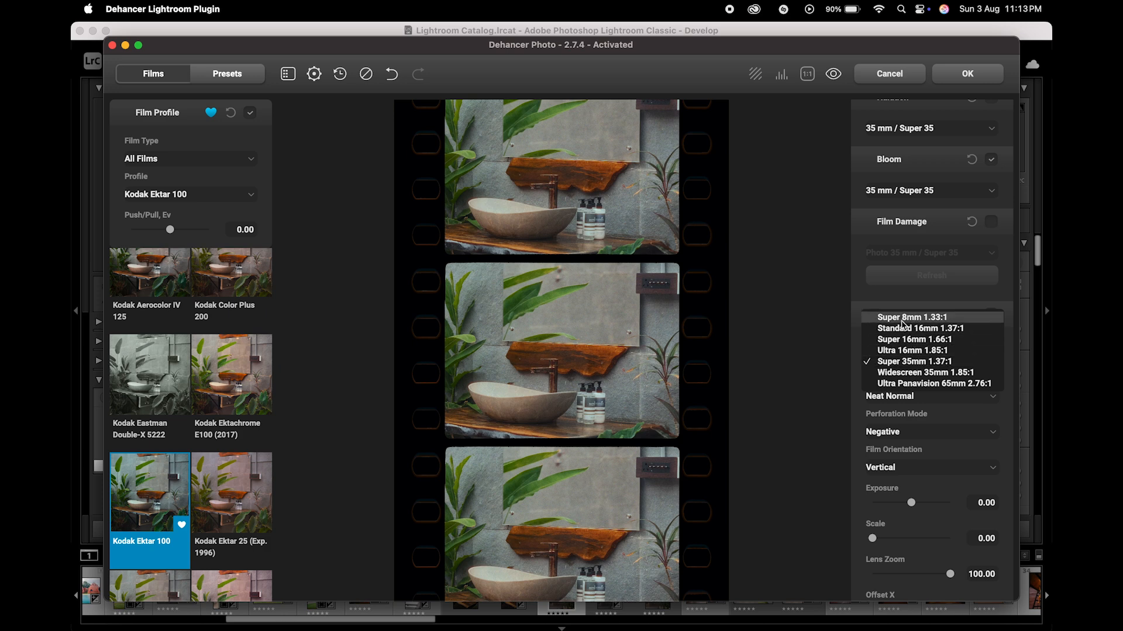
{"action": "left_click", "coordinate": [912, 317]}
{"action": "left_click", "coordinate": [901, 363]}
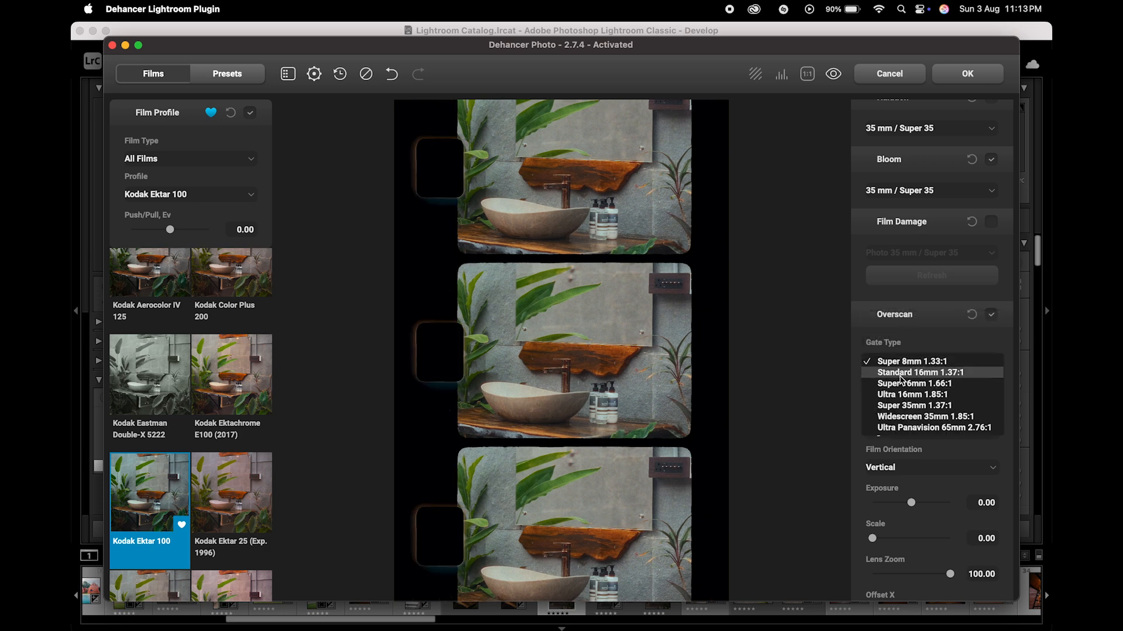
{"action": "left_click", "coordinate": [903, 375]}
{"action": "left_click", "coordinate": [907, 363]}
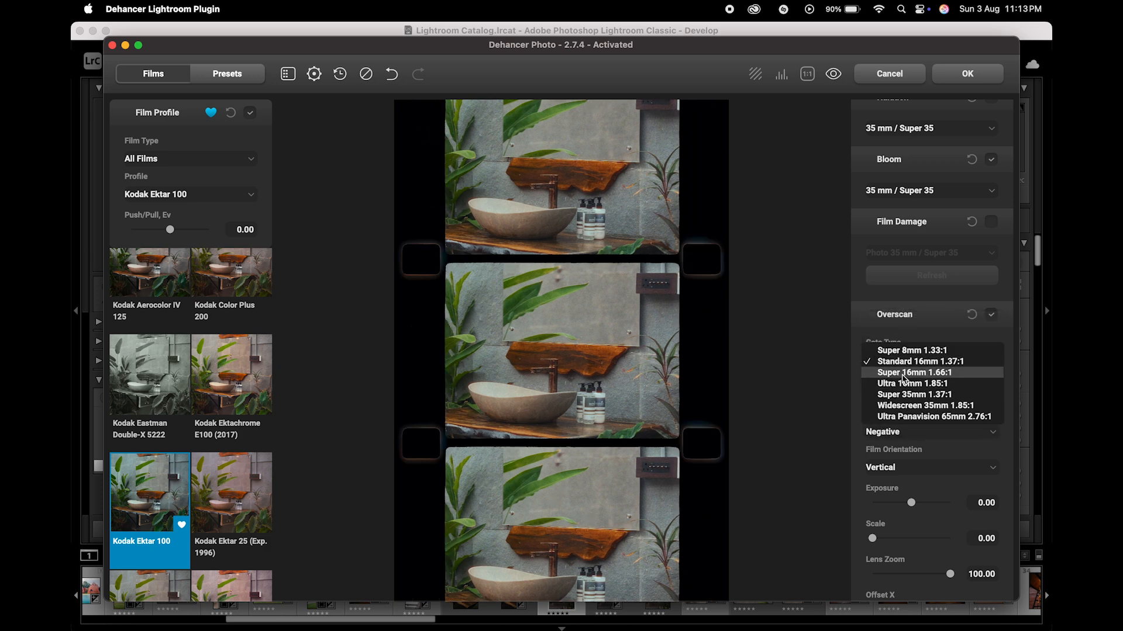
{"action": "left_click", "coordinate": [905, 373]}
{"action": "left_click", "coordinate": [906, 363]}
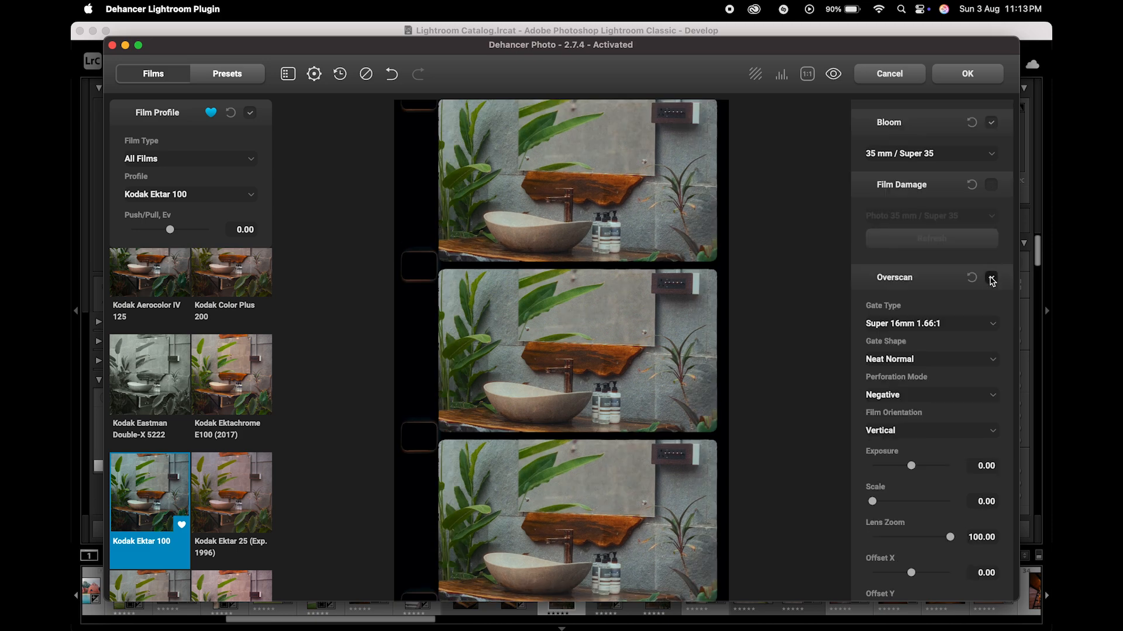
{"action": "left_click", "coordinate": [991, 279]}
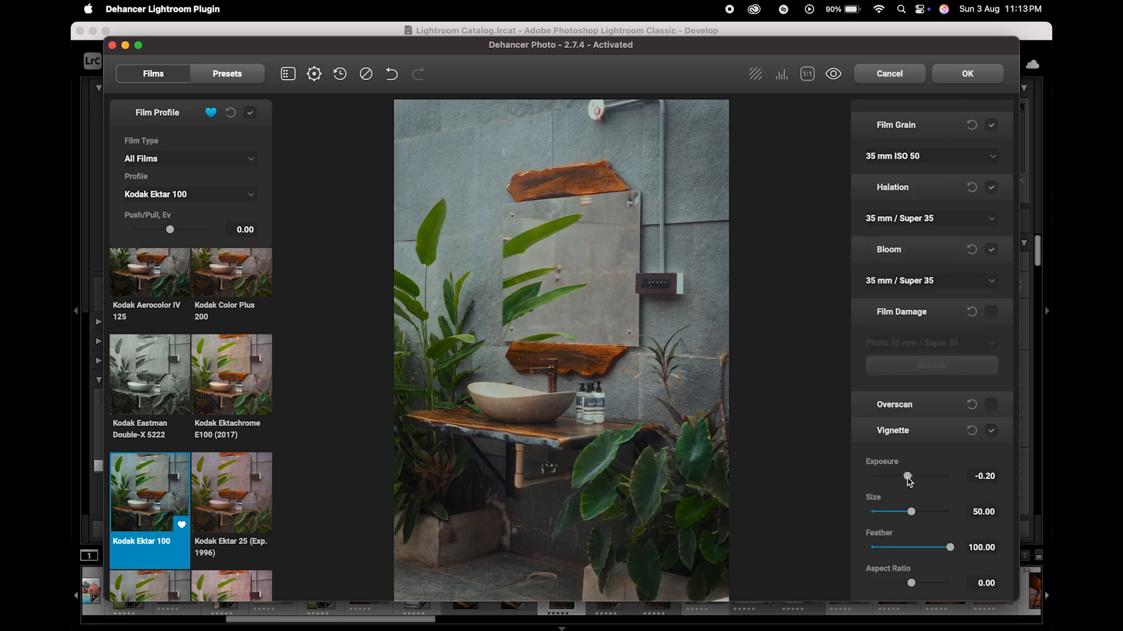
Step: Enable the Vignette and set its Exposure to about -0.73, Size to about 67.50 and Feather to about 41.67
{"action": "left_click_drag", "start_coordinate": [908, 481], "coordinate": [906, 482]}
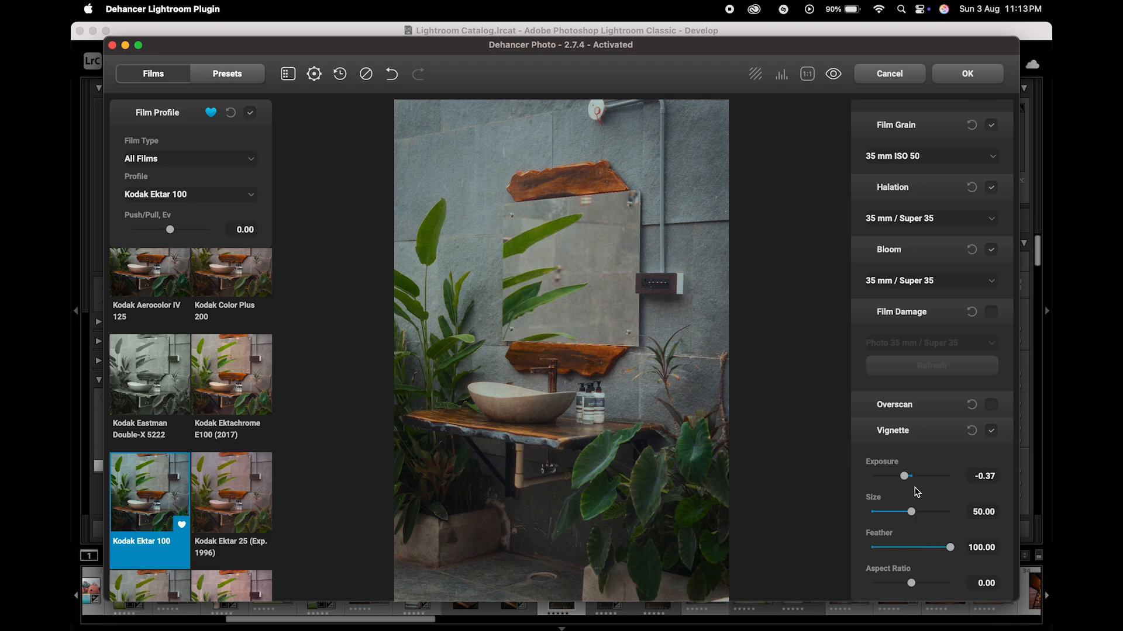
{"action": "left_click_drag", "start_coordinate": [950, 548], "coordinate": [838, 558]}
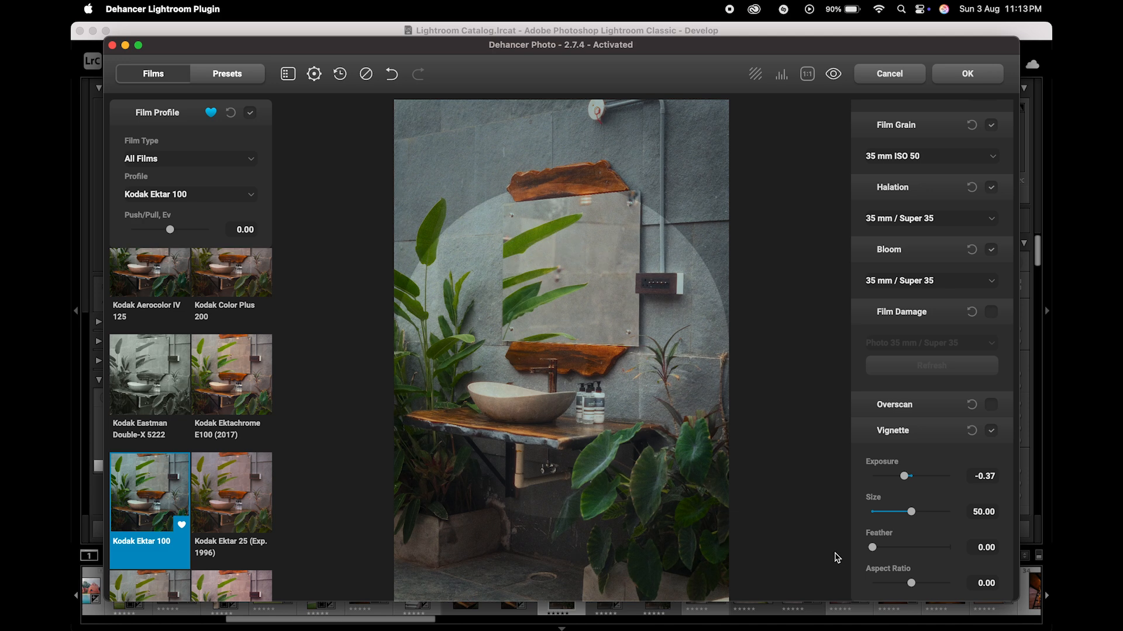
{"action": "left_click_drag", "start_coordinate": [913, 512], "coordinate": [926, 514]}
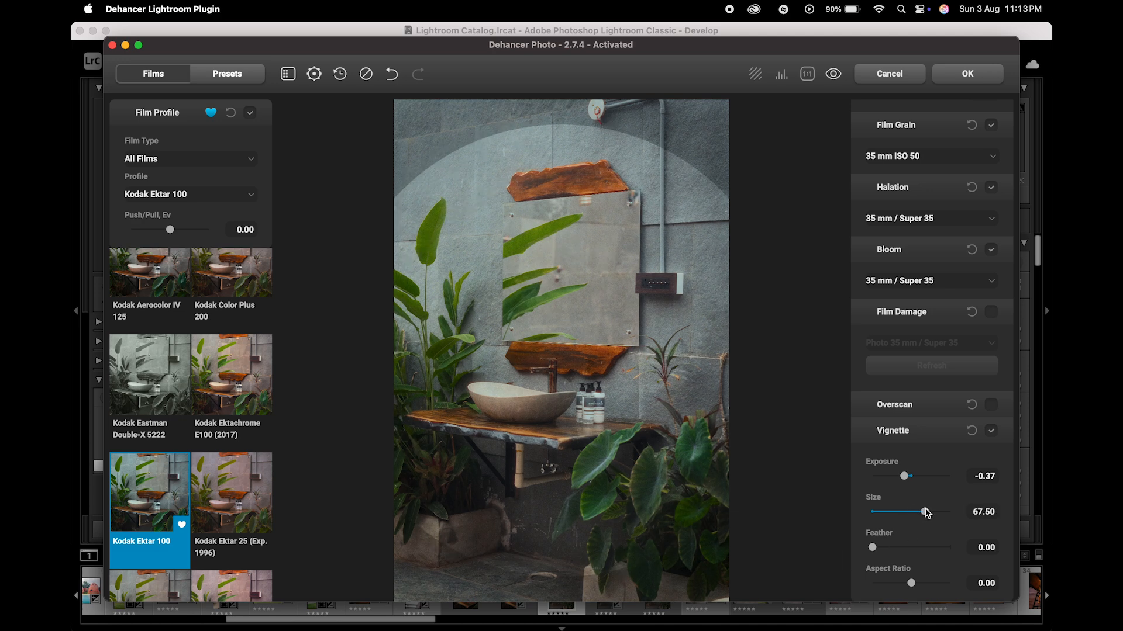
{"action": "left_click_drag", "start_coordinate": [873, 548], "coordinate": [905, 550]}
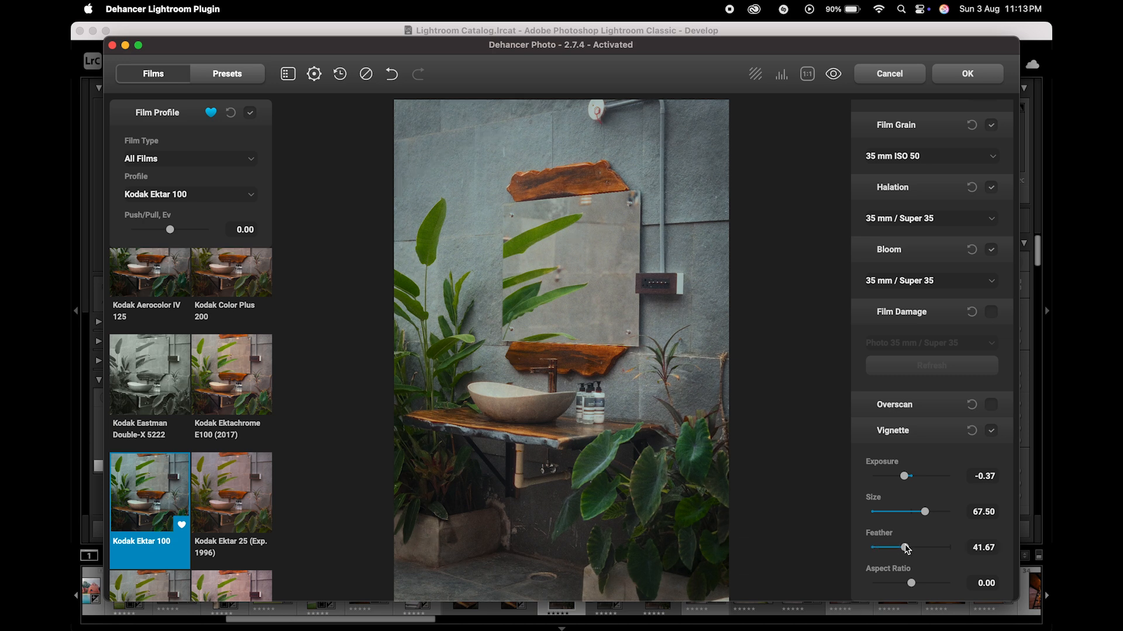
{"action": "left_click_drag", "start_coordinate": [904, 477], "coordinate": [899, 480]}
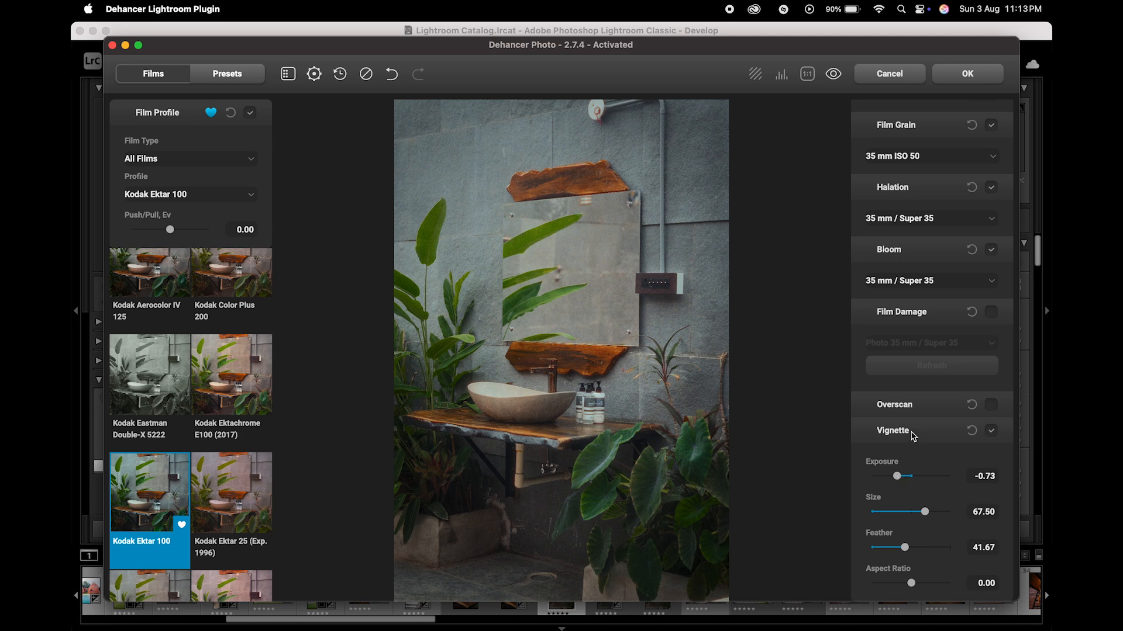
Step: Inspect the edited photo up close and as a whole, and compare it with the unprocessed original
{"action": "scroll", "coordinate": [910, 436], "scroll_direction": "up", "scroll_amount": 10}
{"action": "scroll", "coordinate": [914, 437], "scroll_direction": "up", "scroll_amount": 10}
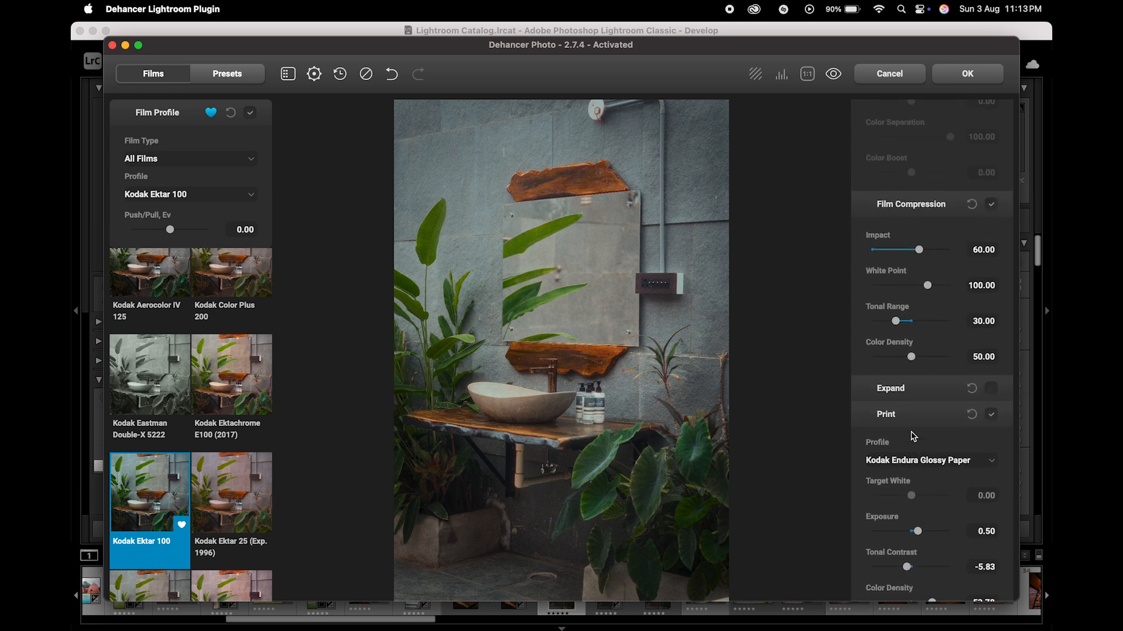
{"action": "scroll", "coordinate": [914, 437], "scroll_direction": "up", "scroll_amount": 10}
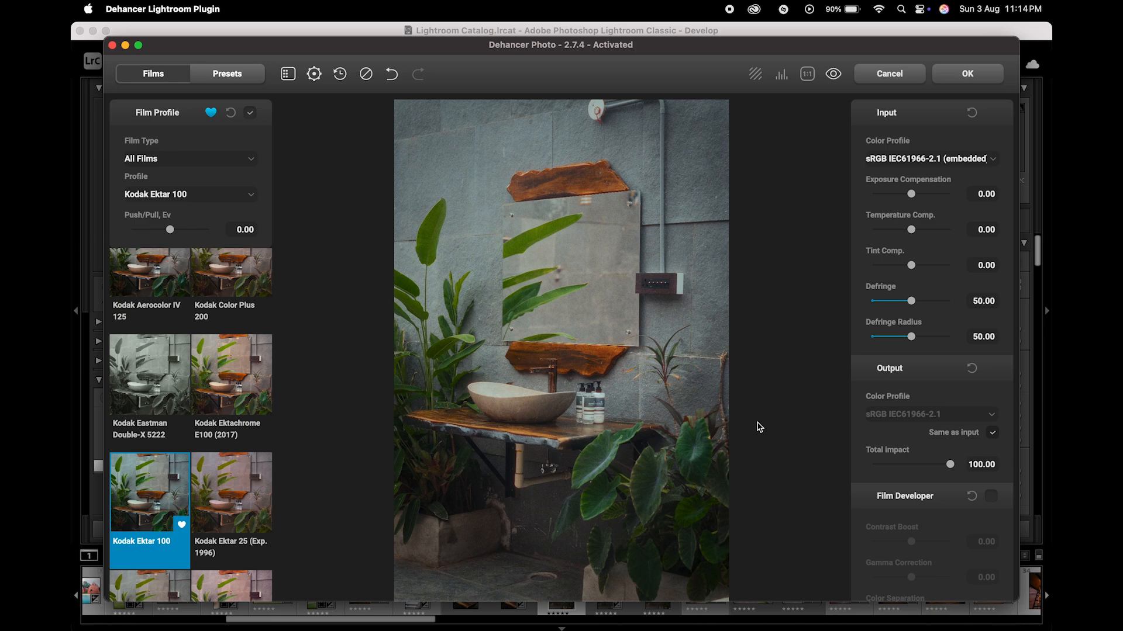
{"action": "left_click", "coordinate": [525, 346]}
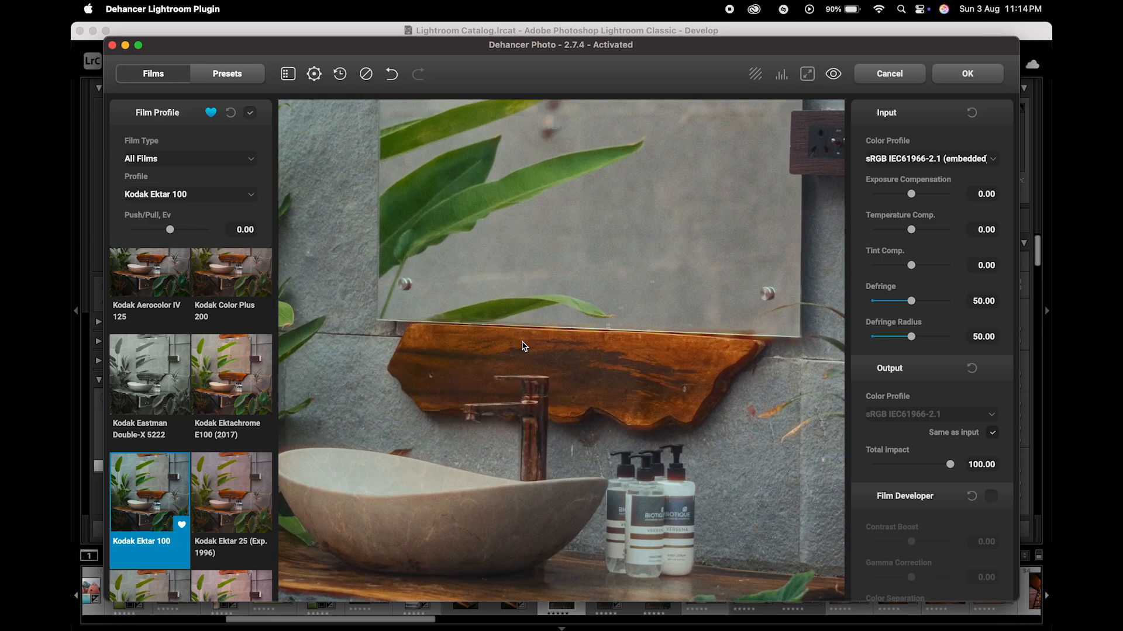
{"action": "left_click", "coordinate": [524, 347]}
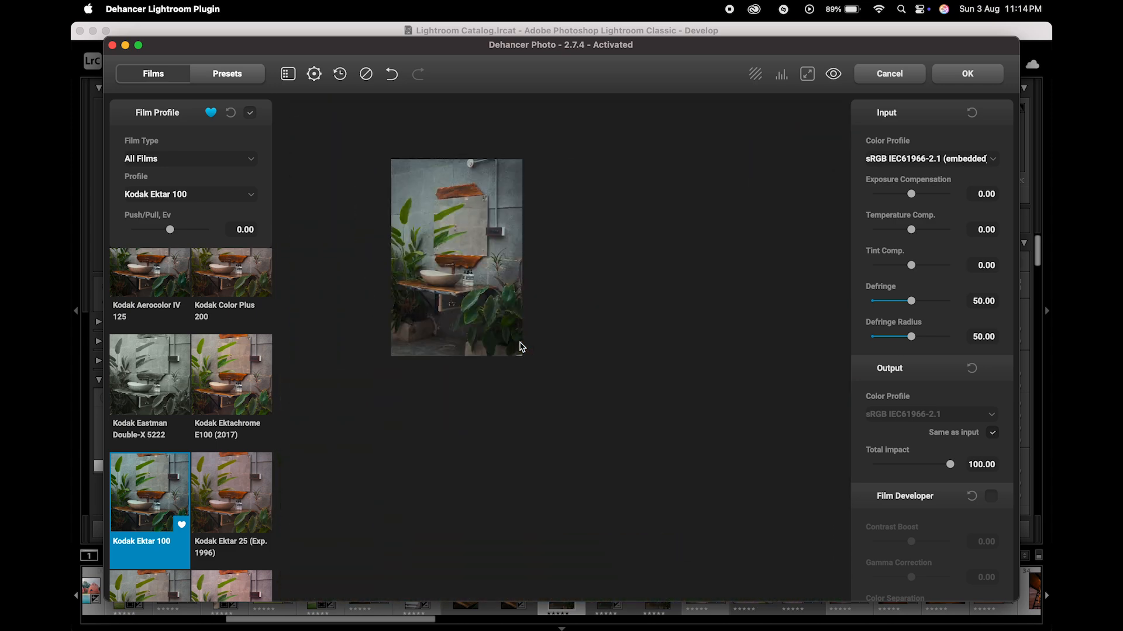
{"action": "left_click", "coordinate": [833, 76]}
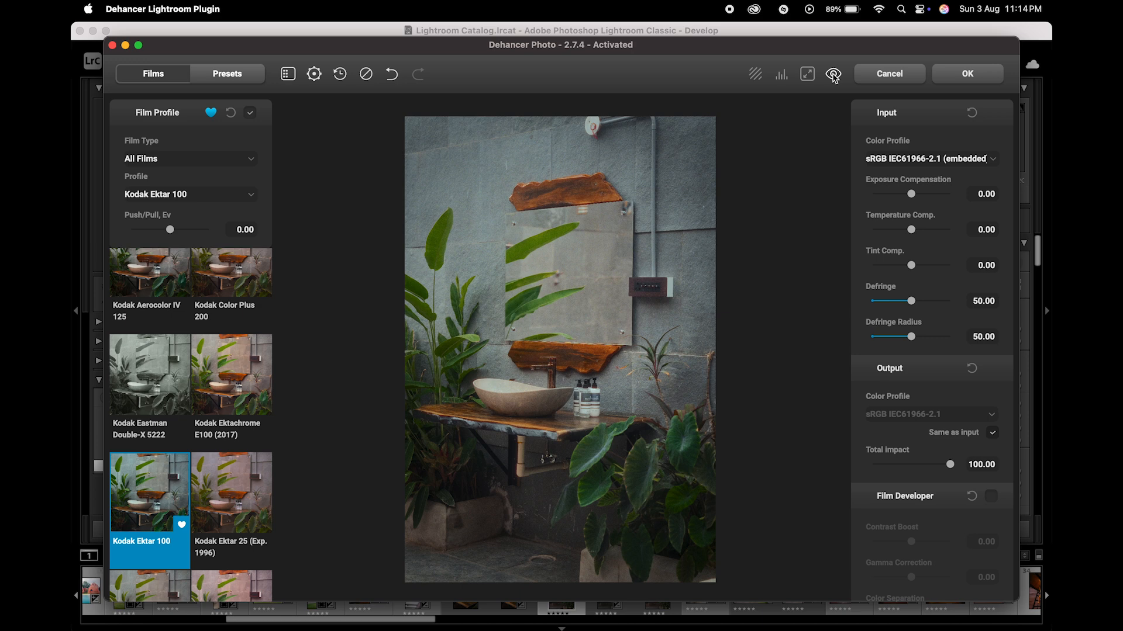
{"action": "left_click", "coordinate": [834, 75]}
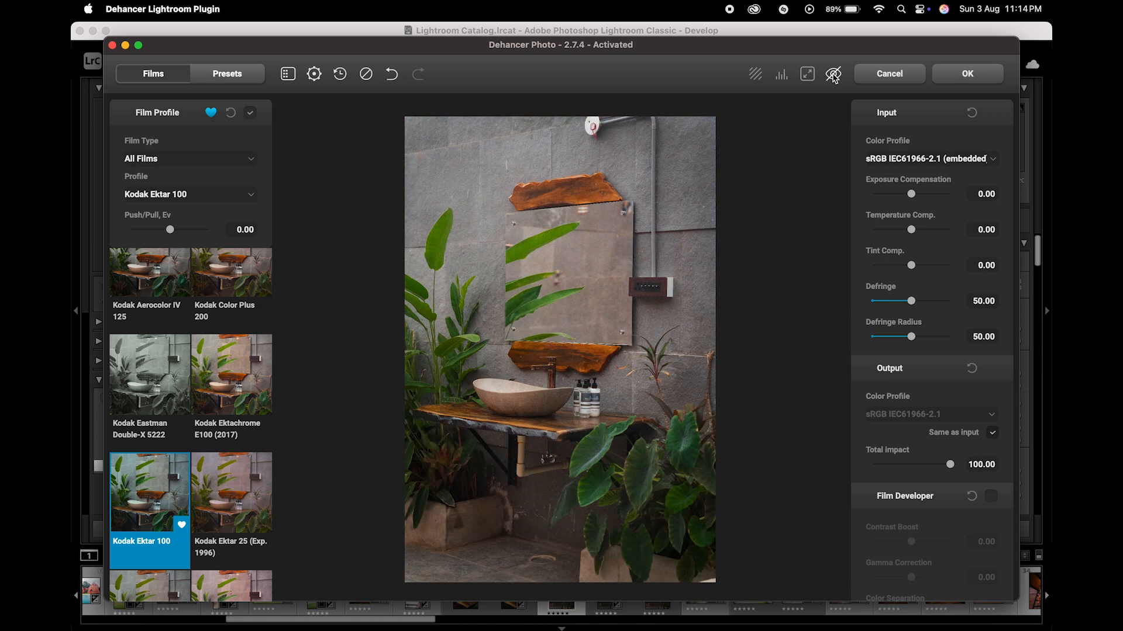
{"action": "left_click", "coordinate": [833, 75]}
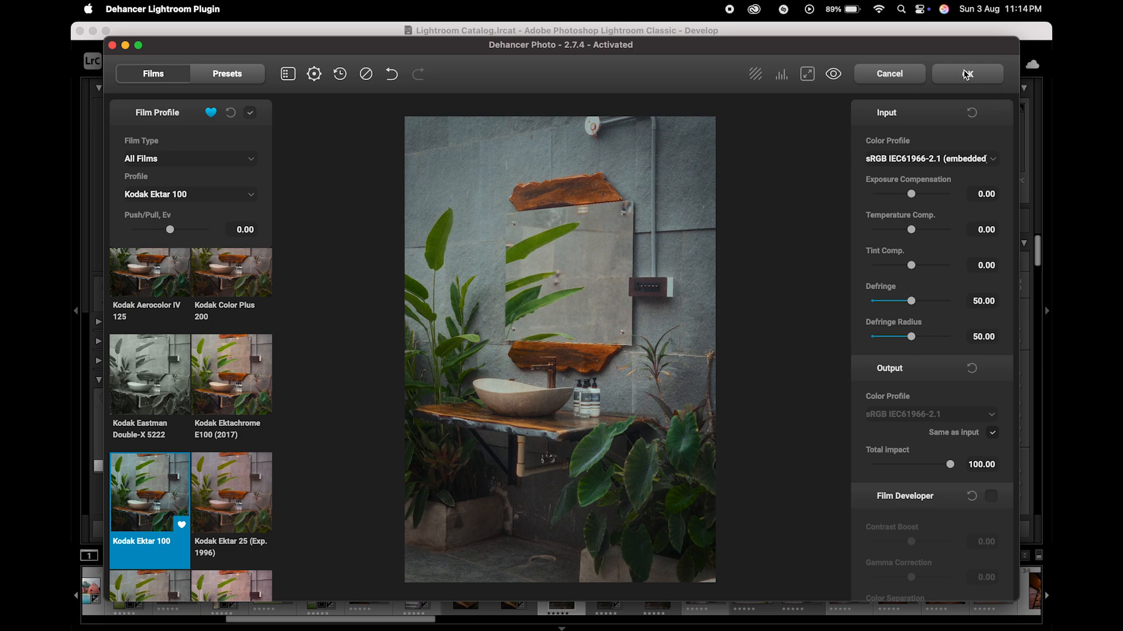
Step: Apply the Dehancer film look and return to the photo's Develop settings in Lightroom Classic
{"action": "left_click", "coordinate": [967, 74]}
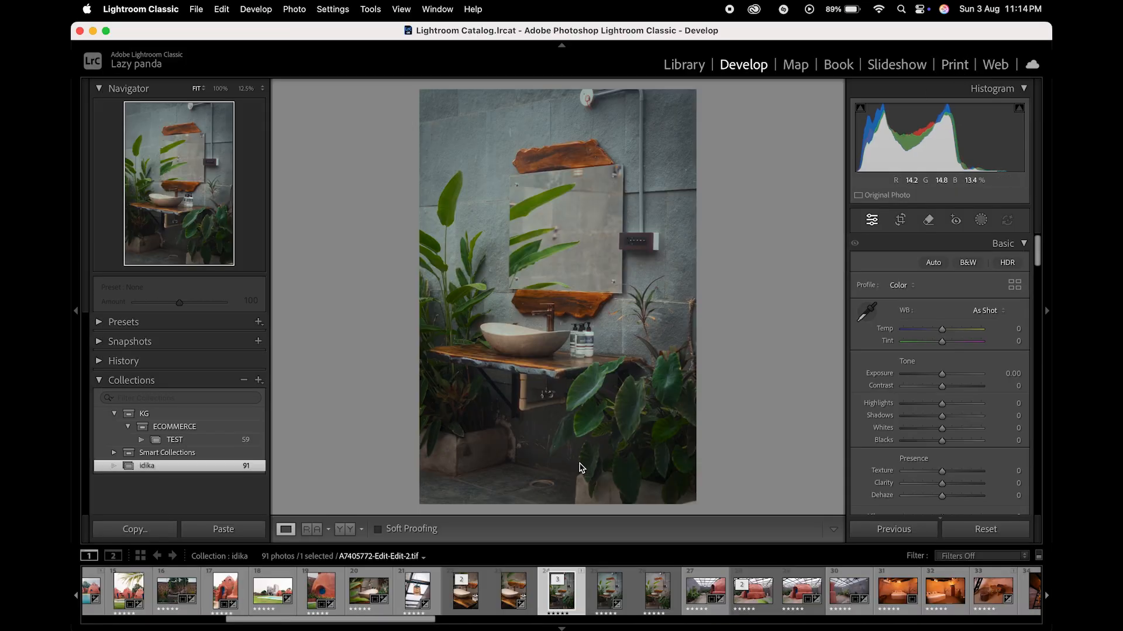
{"action": "scroll", "coordinate": [877, 424], "scroll_direction": "down", "scroll_amount": 5}
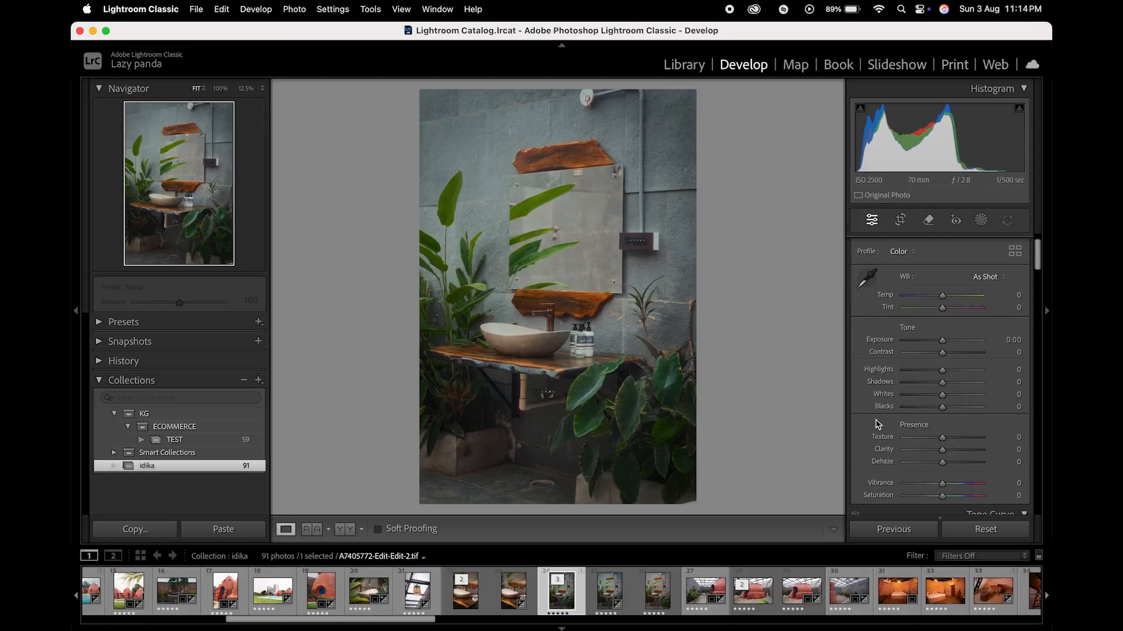